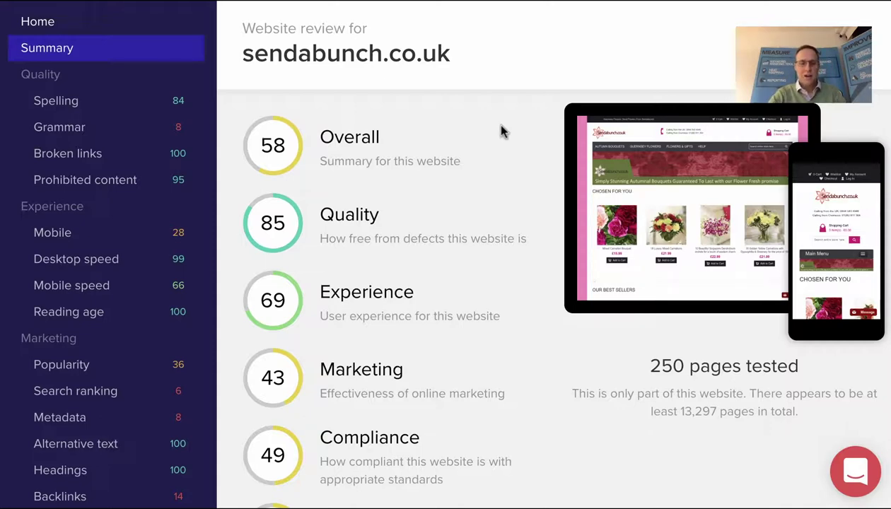
# - Examine the website review's overall, quality, experience, marketing, compliance and technology scores for sendabunch.co.uk
pyautogui.scroll(-1, 529, 257)
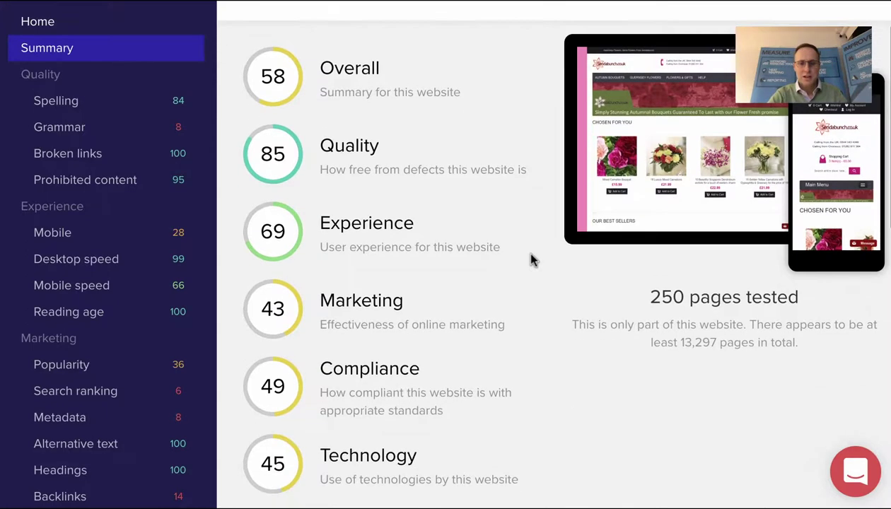
pyautogui.scroll(-1, 532, 260)
pyautogui.scroll(1, 532, 259)
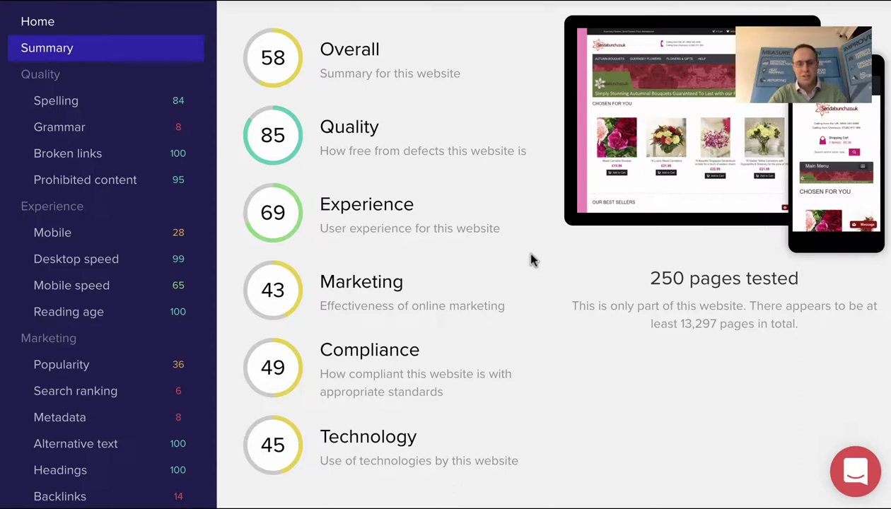
pyautogui.scroll(-1, 532, 287)
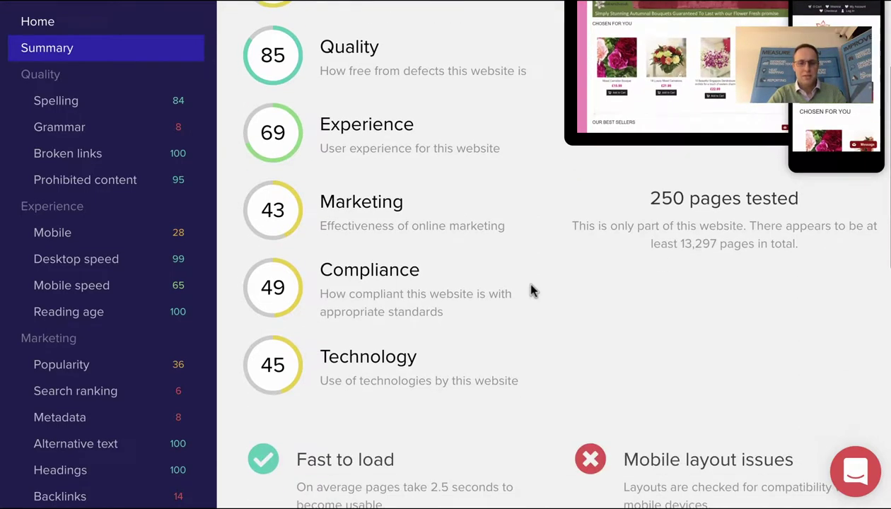
pyautogui.scroll(-1, 533, 290)
pyautogui.scroll(3, 532, 290)
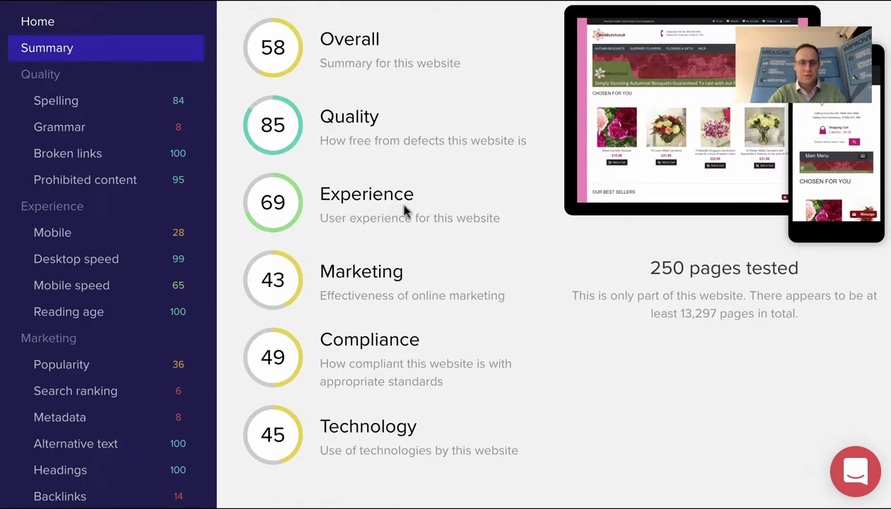
pyautogui.scroll(-1, 522, 348)
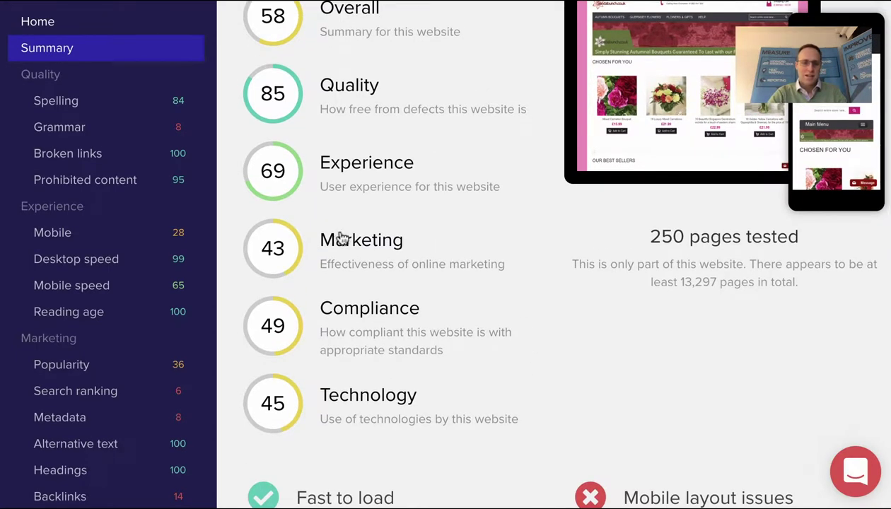
pyautogui.scroll(-1, 476, 261)
pyautogui.scroll(-2, 477, 264)
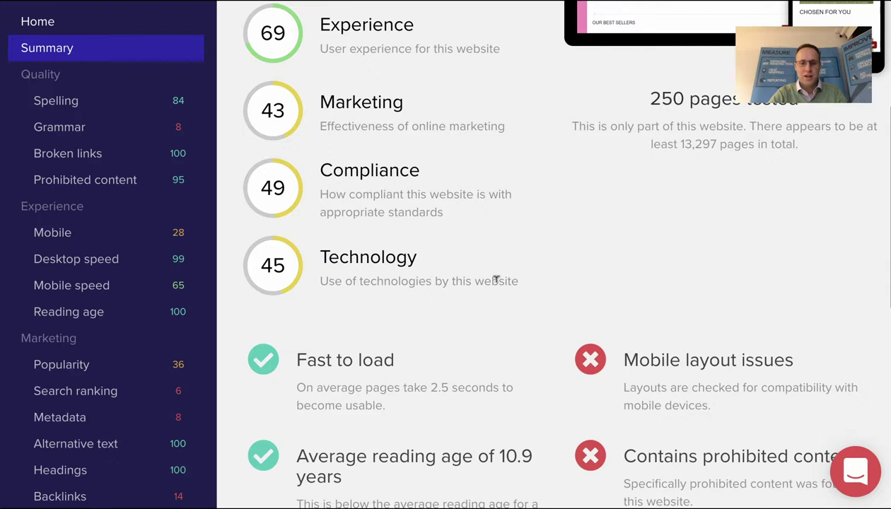
# - Read through the summary's lists of passed checks and problems, such as loading speed, mobile layout, backlinks and popularity
pyautogui.scroll(-2, 495, 278)
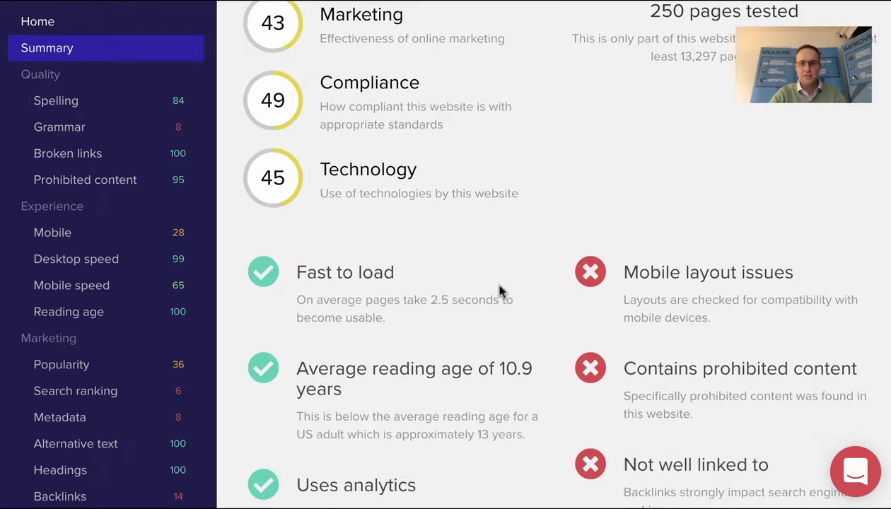
pyautogui.scroll(-3, 532, 298)
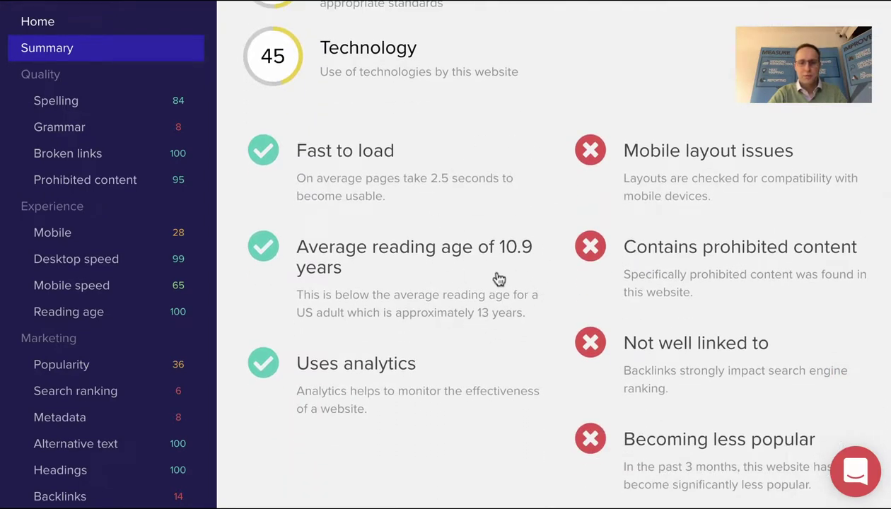
pyautogui.scroll(-1, 509, 252)
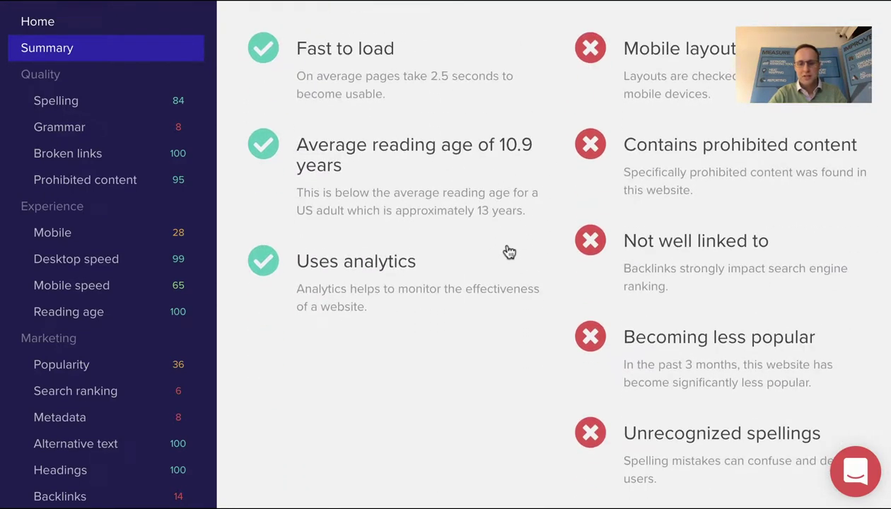
pyautogui.scroll(-2, 537, 336)
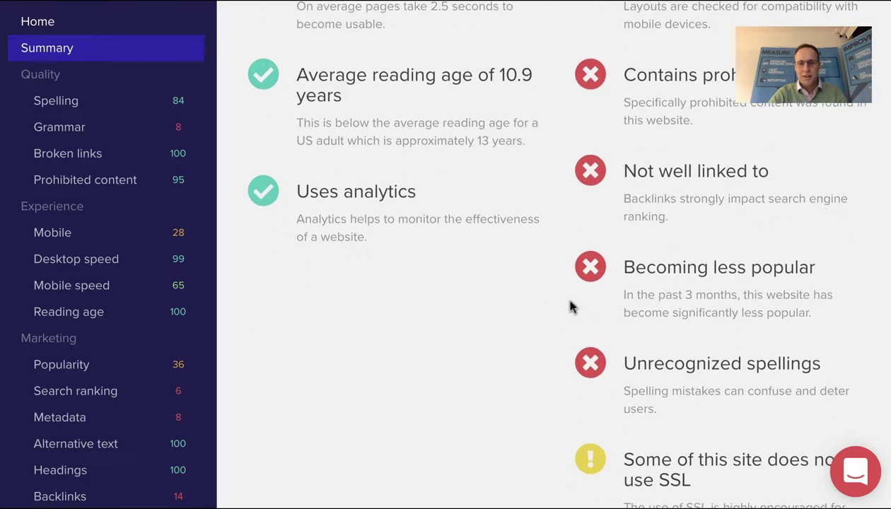
pyautogui.scroll(4, 553, 290)
pyautogui.scroll(6, 553, 291)
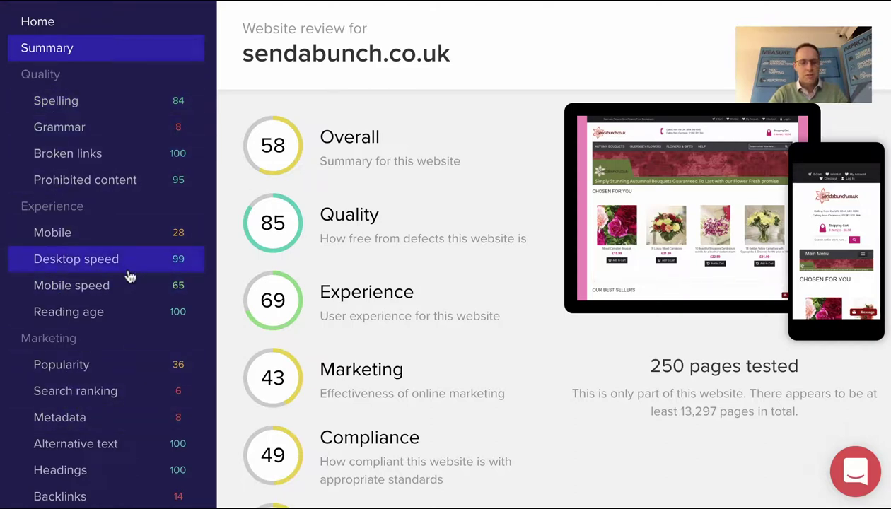
# - Open the Spelling report and examine its table of unrecognized words, suggestions and affected pages
pyautogui.click(74, 111)
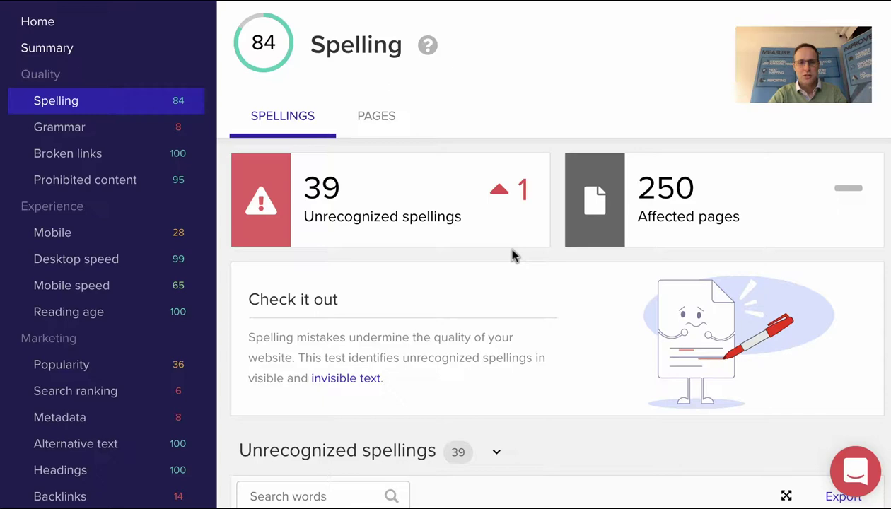
pyautogui.scroll(-3, 513, 261)
pyautogui.scroll(-5, 513, 257)
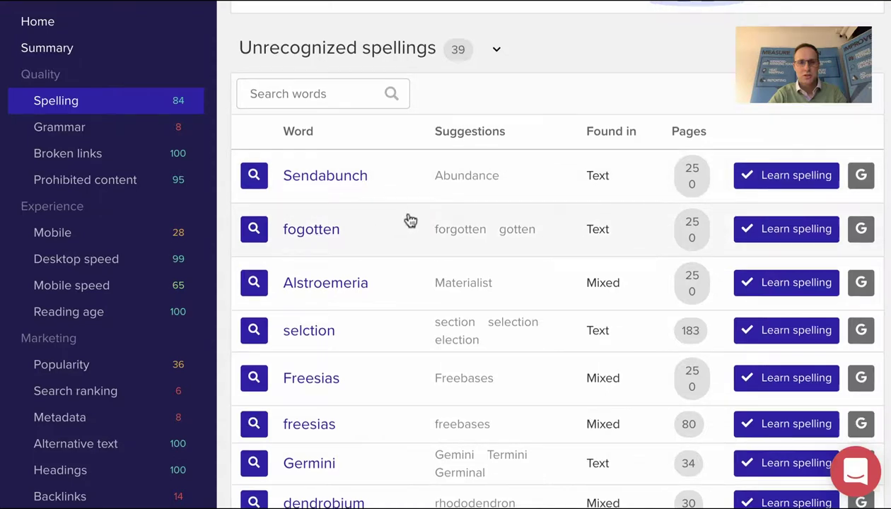
pyautogui.scroll(-1, 408, 219)
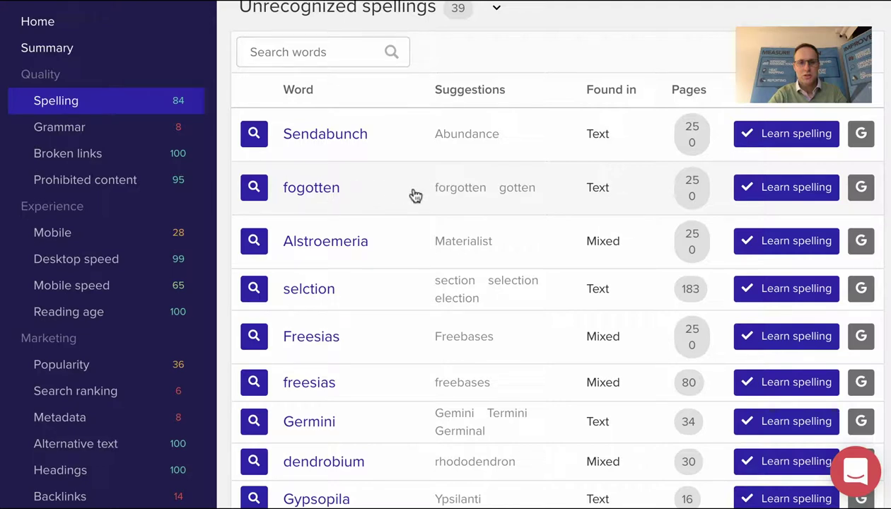
# - Inspect the word "fogotten" on an affected web page, looking through the whole product page beside its unrecognized spellings
pyautogui.click(313, 188)
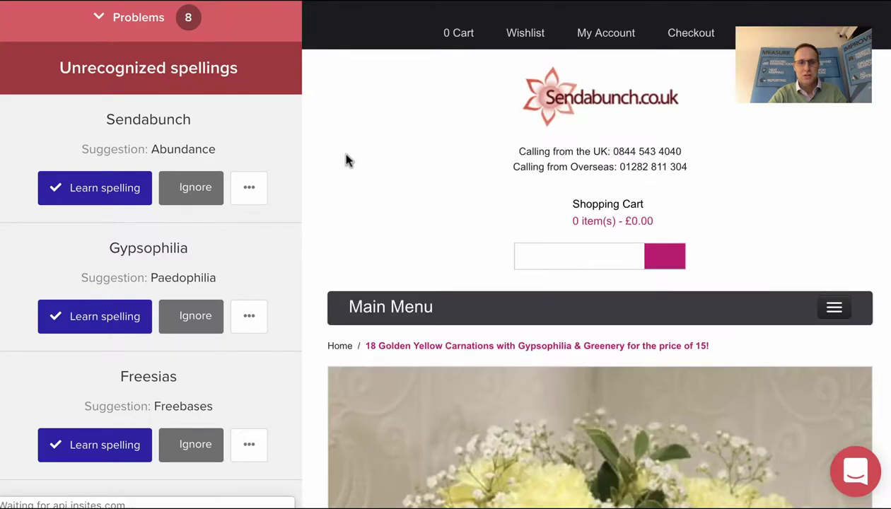
pyautogui.scroll(-2, 442, 202)
pyautogui.scroll(-10, 441, 202)
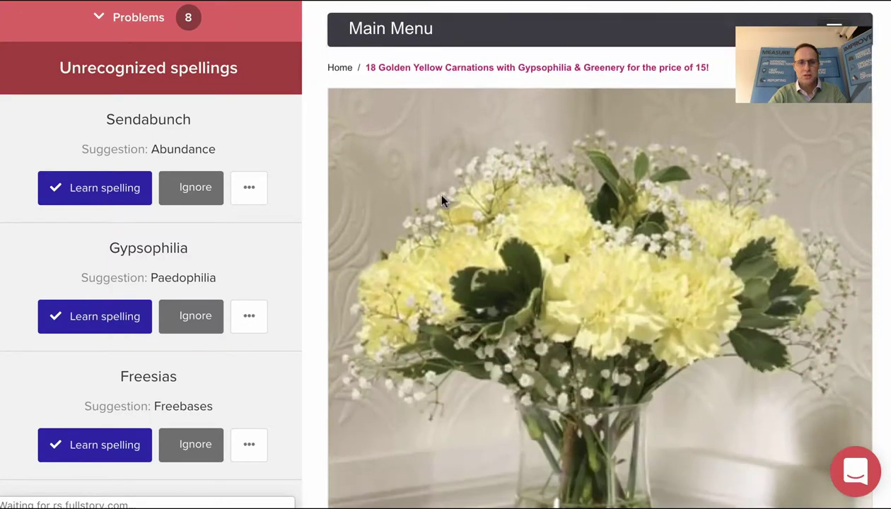
pyautogui.scroll(-10, 442, 202)
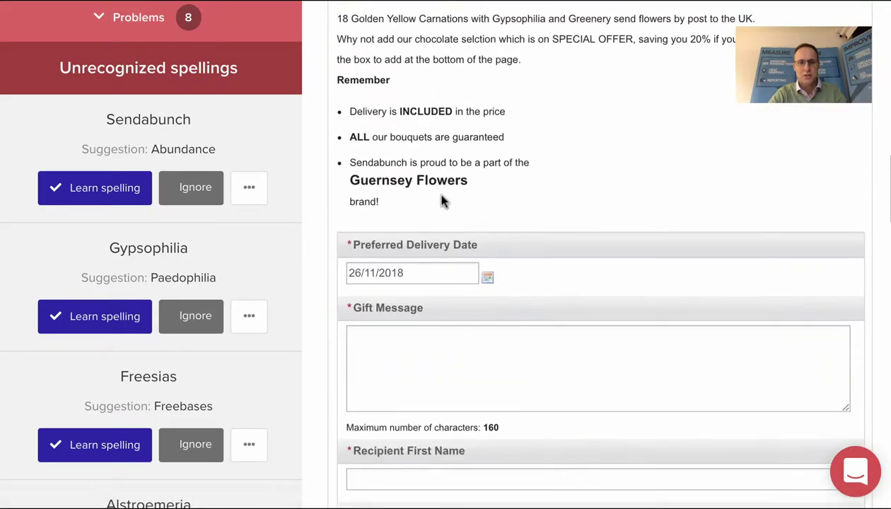
pyautogui.scroll(-5, 441, 203)
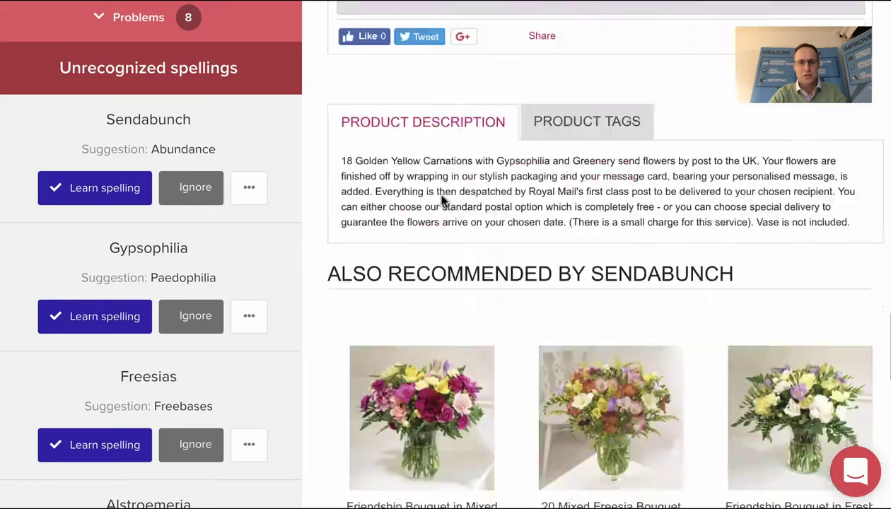
pyautogui.scroll(20, 441, 202)
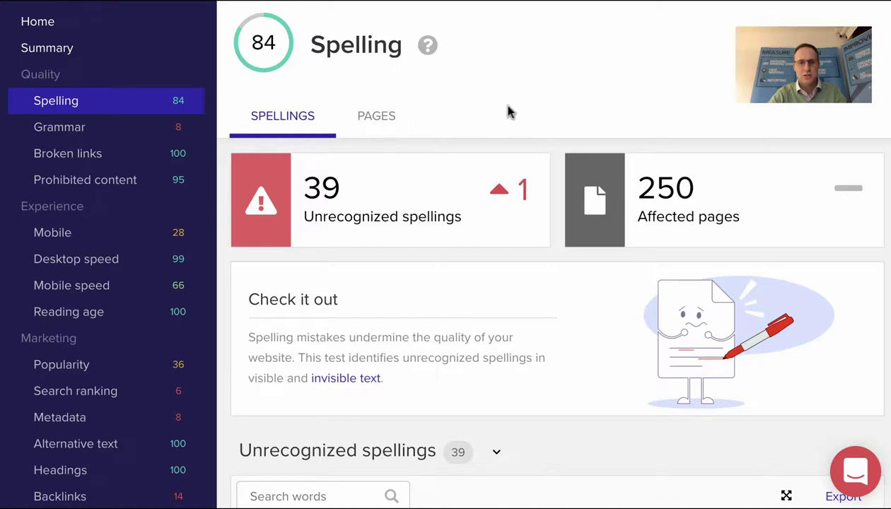
# - Open the Grammar report and review the excerpts and issues listed under potential grammar errors
pyautogui.click(71, 132)
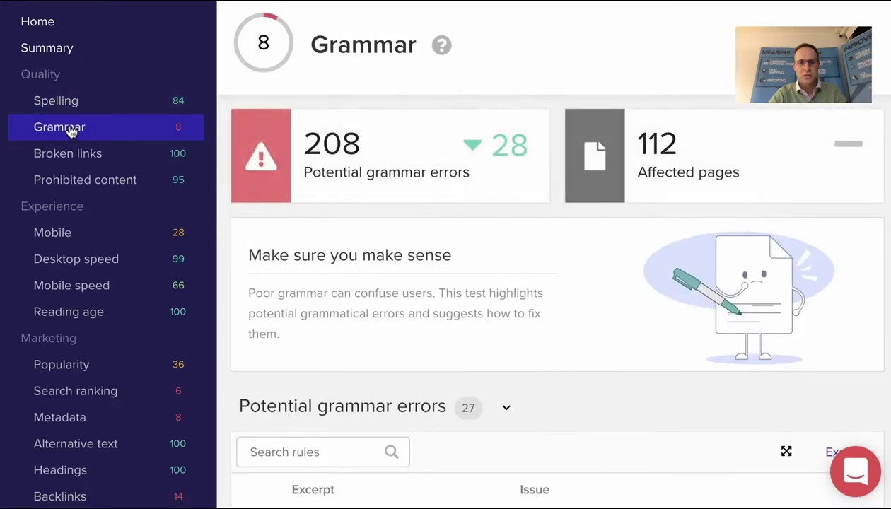
pyautogui.scroll(-7, 516, 273)
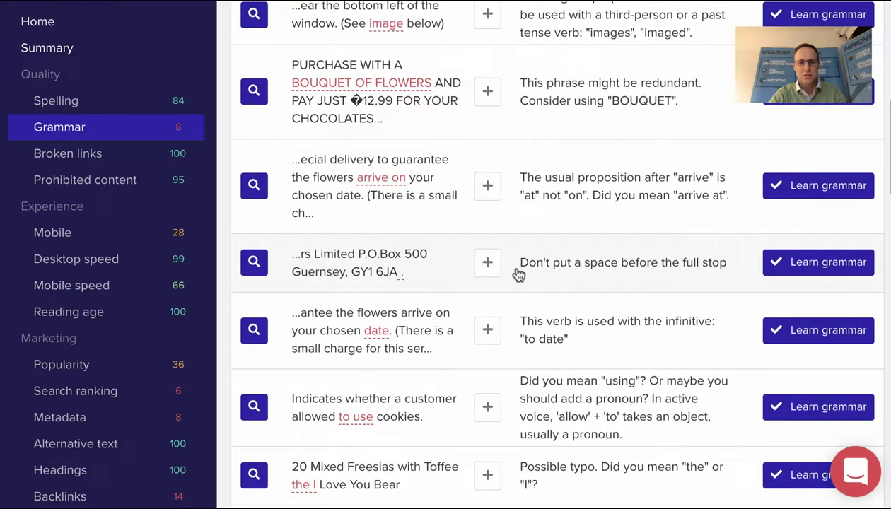
pyautogui.scroll(-1, 518, 275)
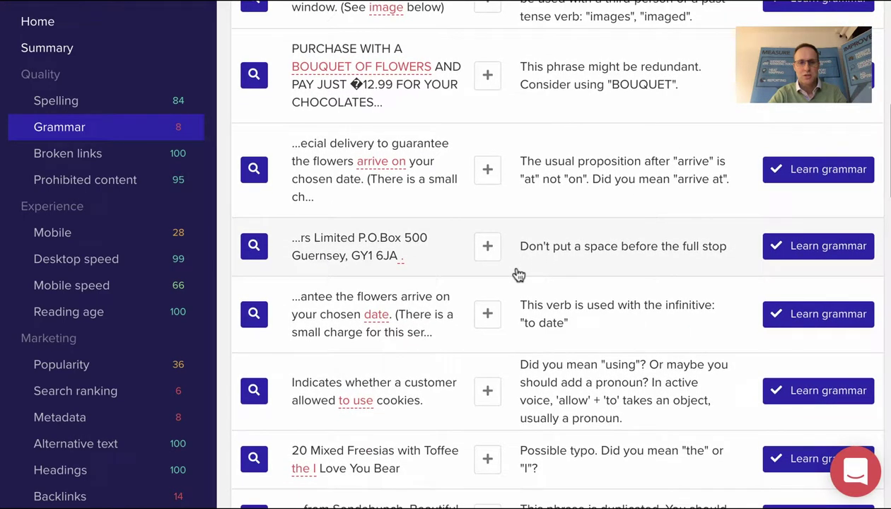
pyautogui.scroll(-6, 518, 275)
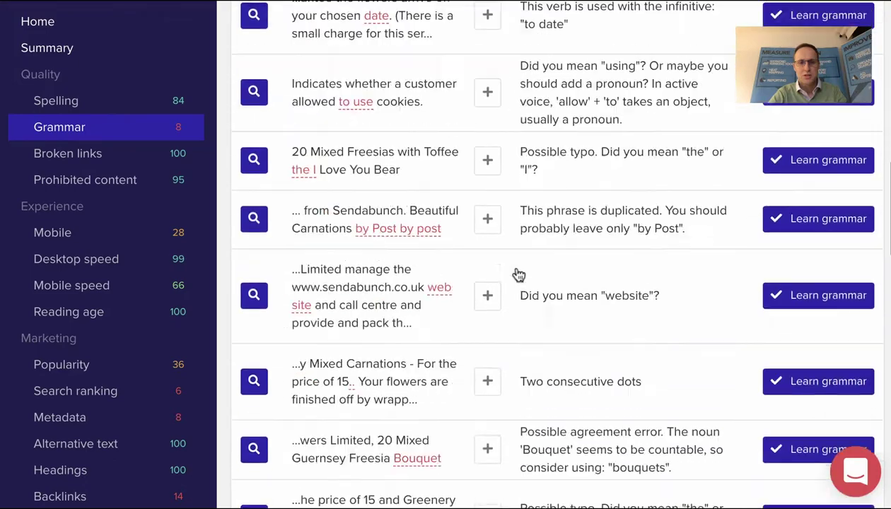
pyautogui.scroll(10, 519, 276)
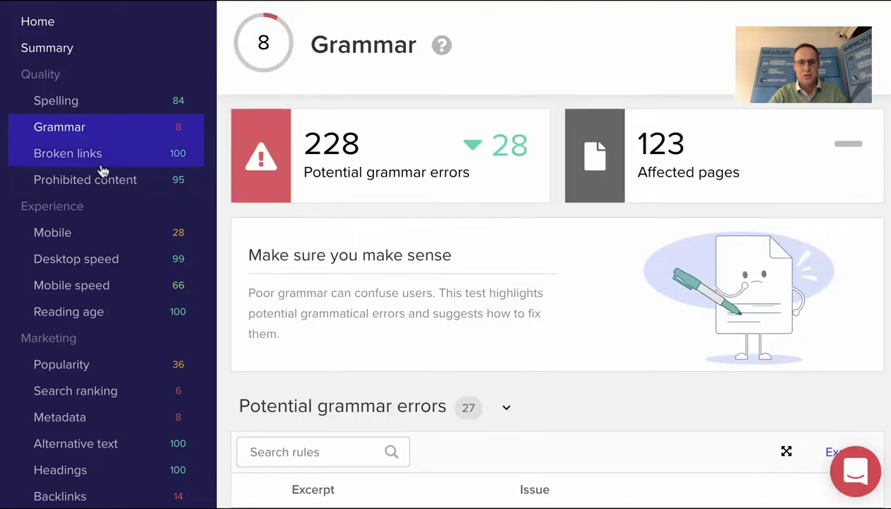
# - Open the Broken links report and check its internal and external broken link results
pyautogui.click(83, 161)
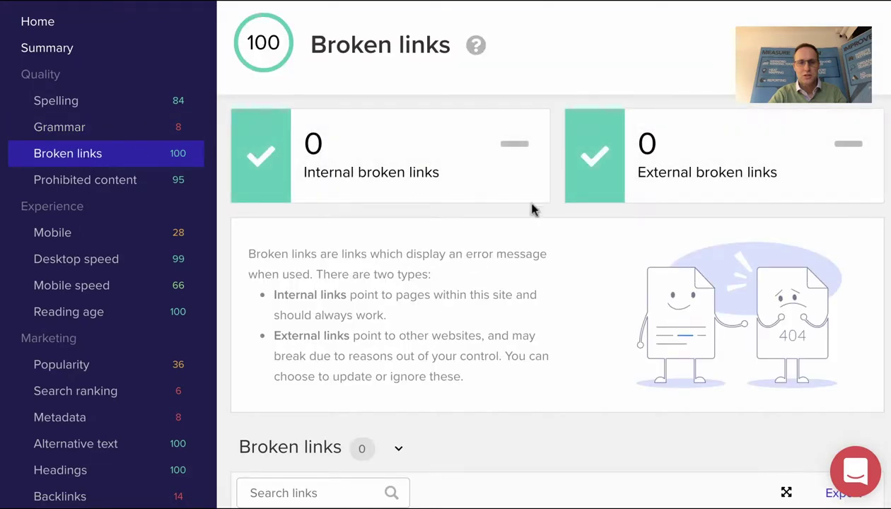
pyautogui.scroll(-4, 502, 217)
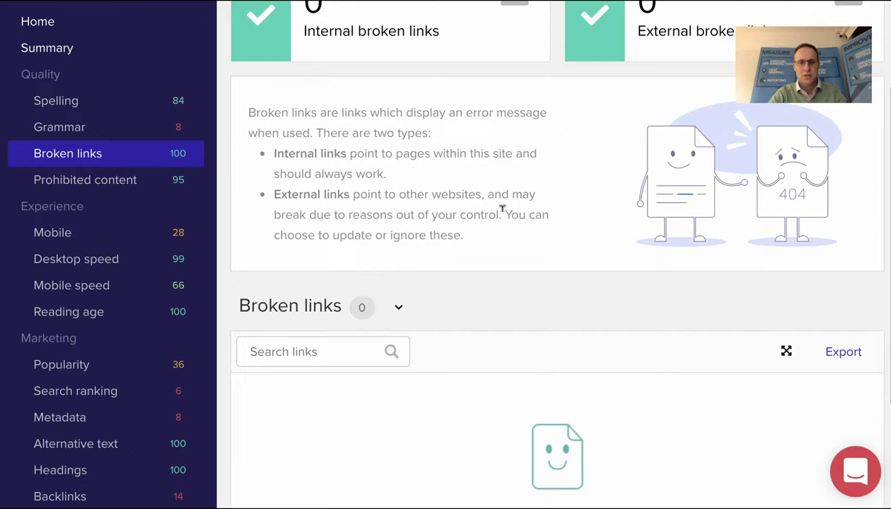
pyautogui.scroll(4, 502, 217)
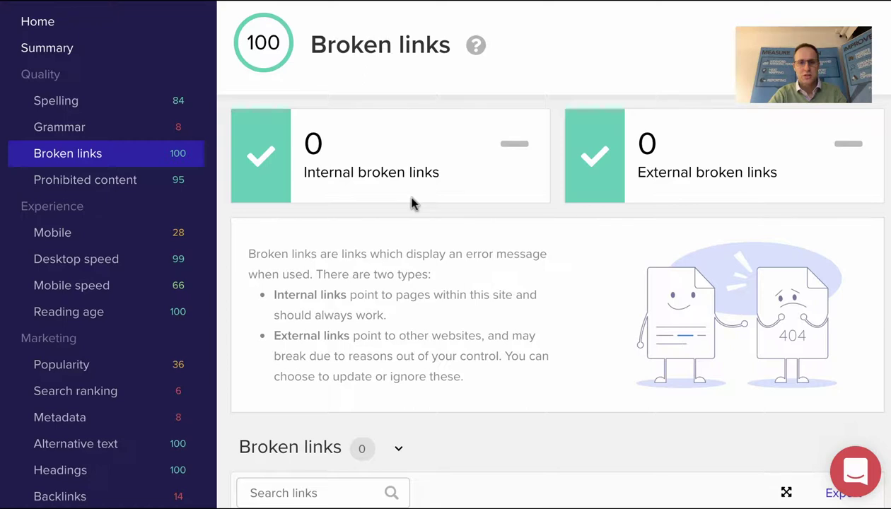
# - Open the Prohibited content report and check which text is flagged as potentially offensive
pyautogui.click(130, 184)
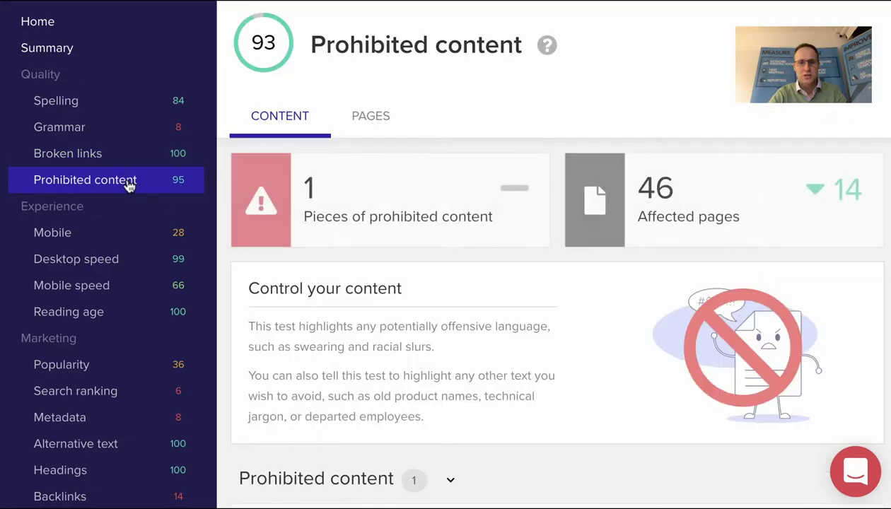
pyautogui.scroll(-3, 475, 273)
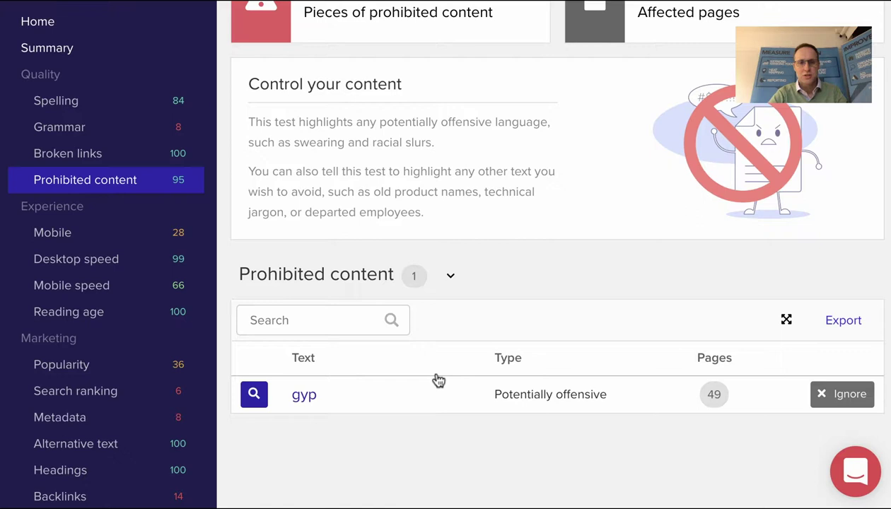
pyautogui.scroll(3, 542, 277)
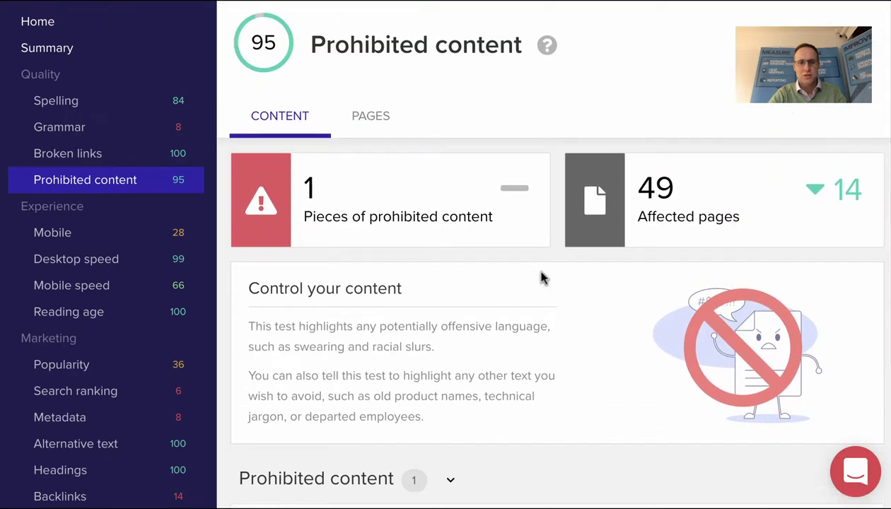
# - Open the Mobile report and review the pages with most mobile issues and the list of mobile tasks
pyautogui.click(84, 239)
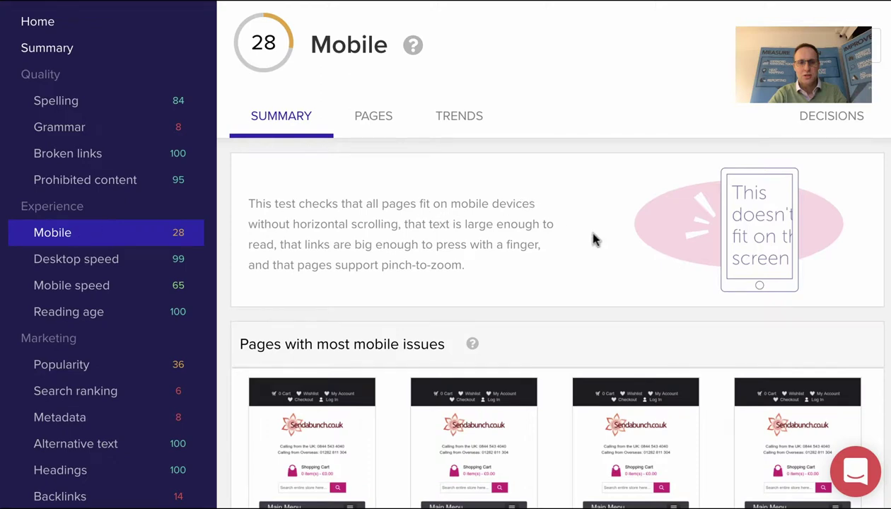
pyautogui.scroll(-1, 593, 241)
pyautogui.scroll(-5, 593, 240)
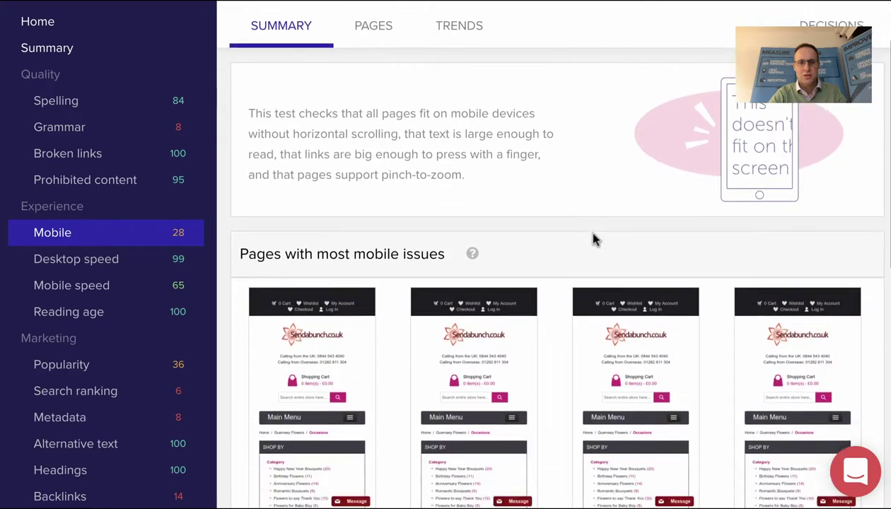
pyautogui.scroll(-8, 568, 301)
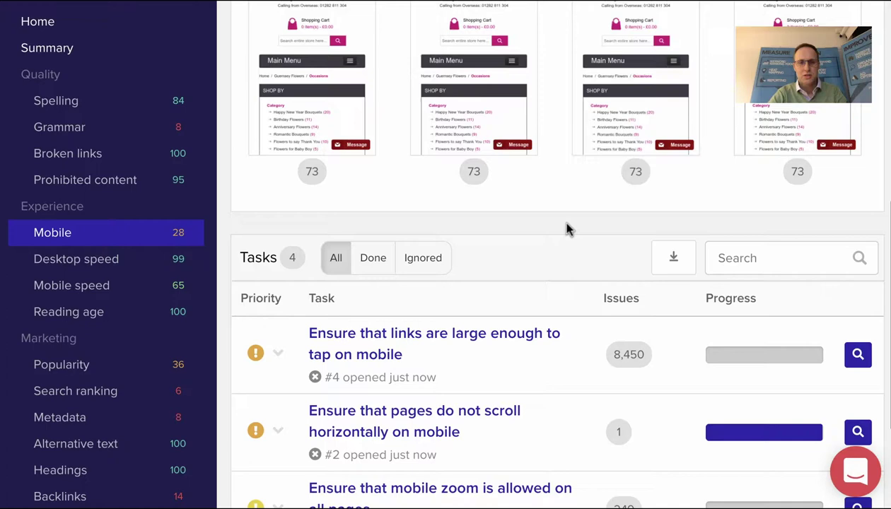
pyautogui.scroll(-2, 556, 259)
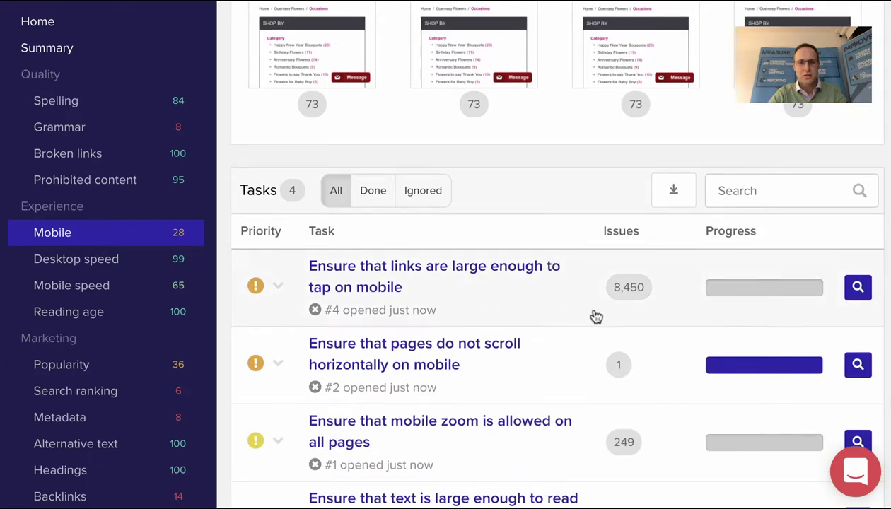
pyautogui.scroll(-3, 595, 314)
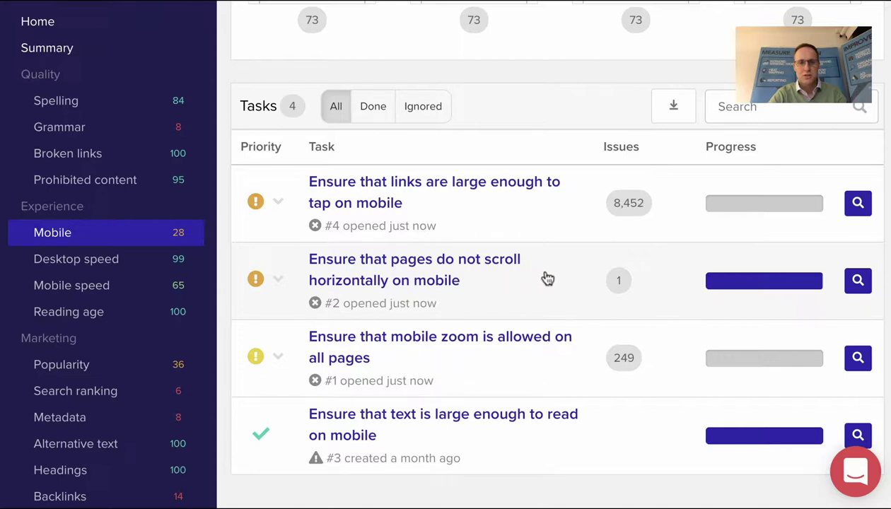
# - Open the Desktop speed report and review the interactive time, load time and page size figures and the slowest pages
pyautogui.scroll(3, 559, 223)
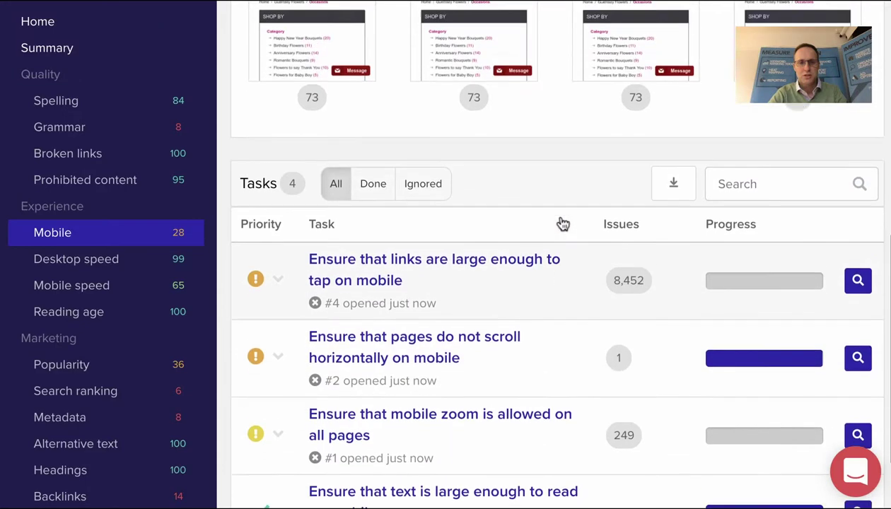
pyautogui.scroll(10, 561, 223)
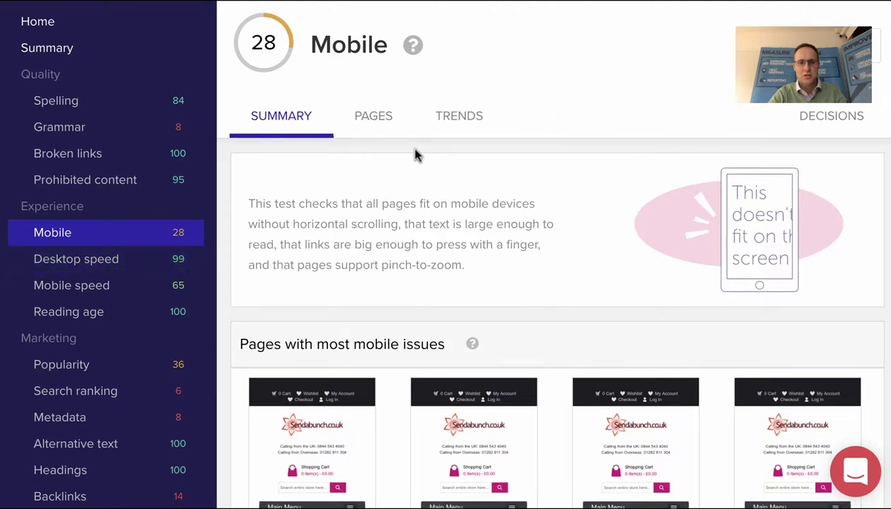
pyautogui.click(106, 265)
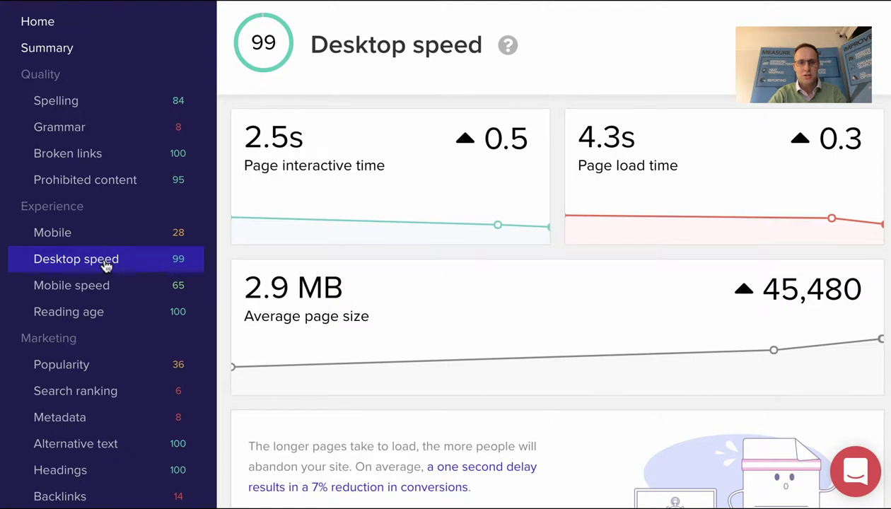
pyautogui.moveTo(495, 292)
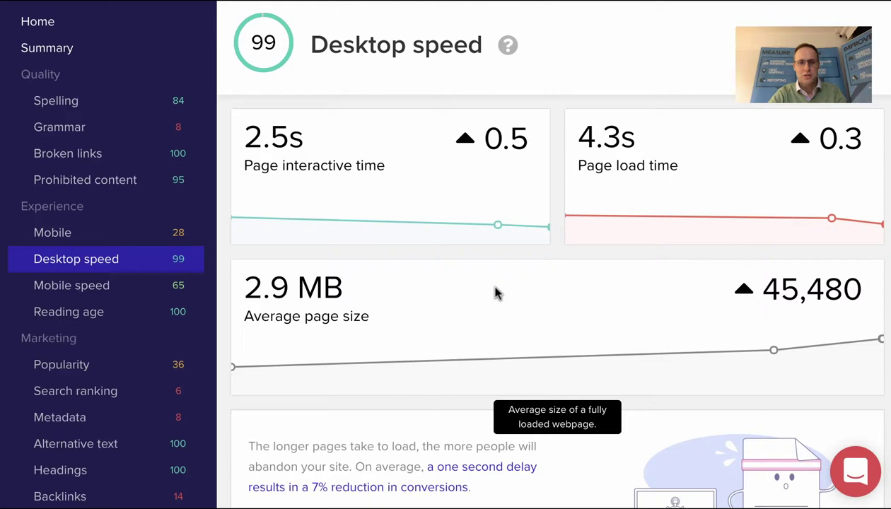
pyautogui.scroll(-6, 496, 293)
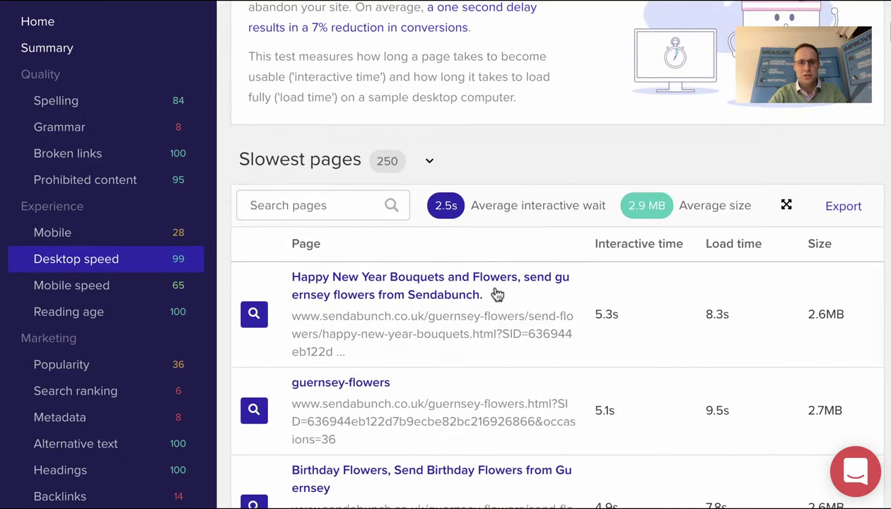
pyautogui.scroll(-3, 497, 294)
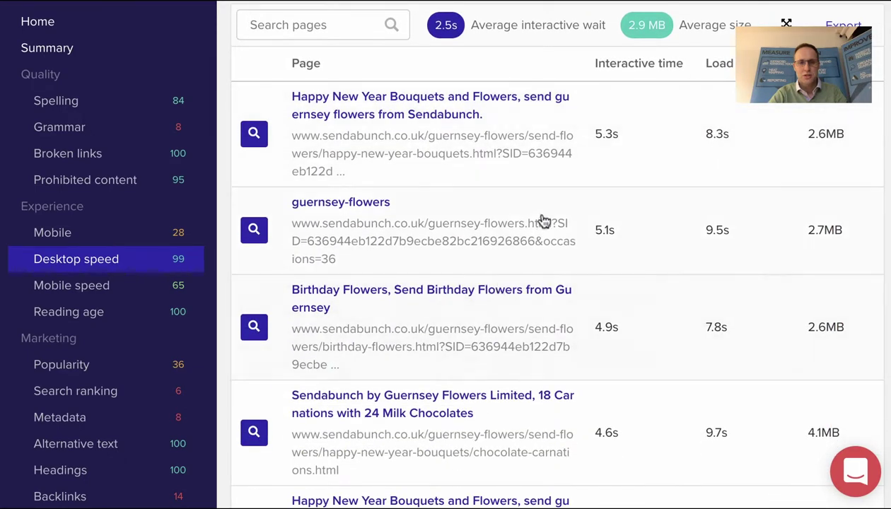
pyautogui.scroll(-1, 536, 202)
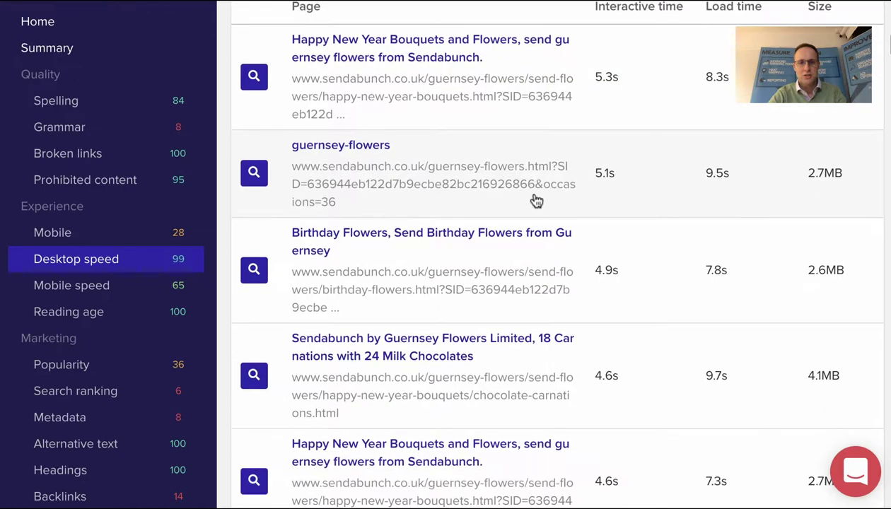
pyautogui.scroll(5, 536, 201)
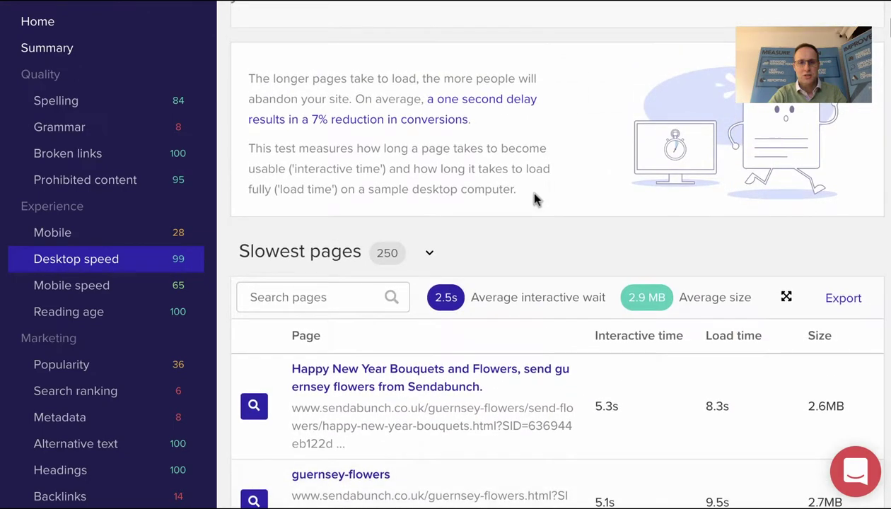
pyautogui.scroll(-3, 563, 269)
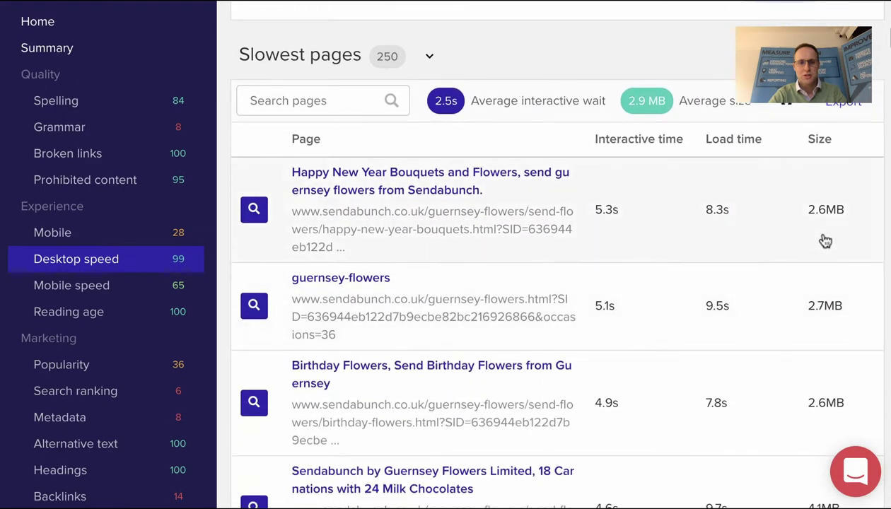
pyautogui.scroll(10, 533, 244)
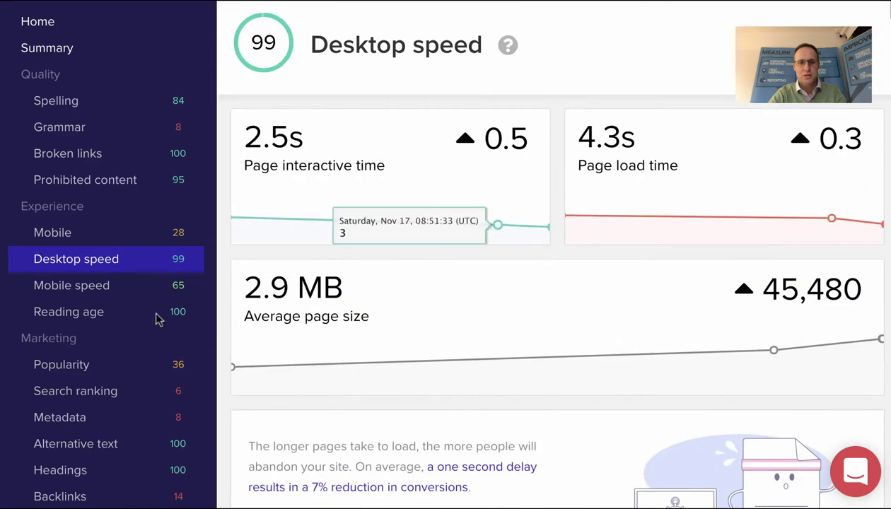
# - Open the Mobile speed report and review its timing and page size figures and the list of slowest pages
pyautogui.click(102, 297)
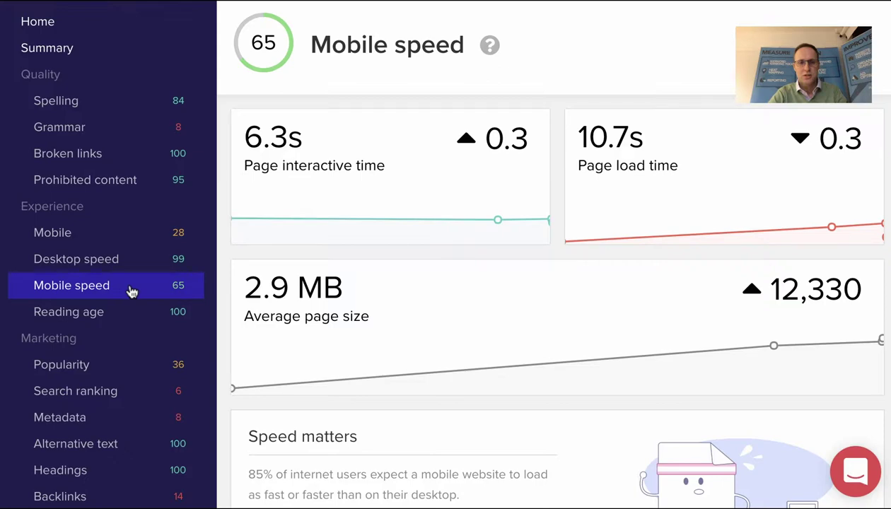
pyautogui.scroll(-3, 382, 269)
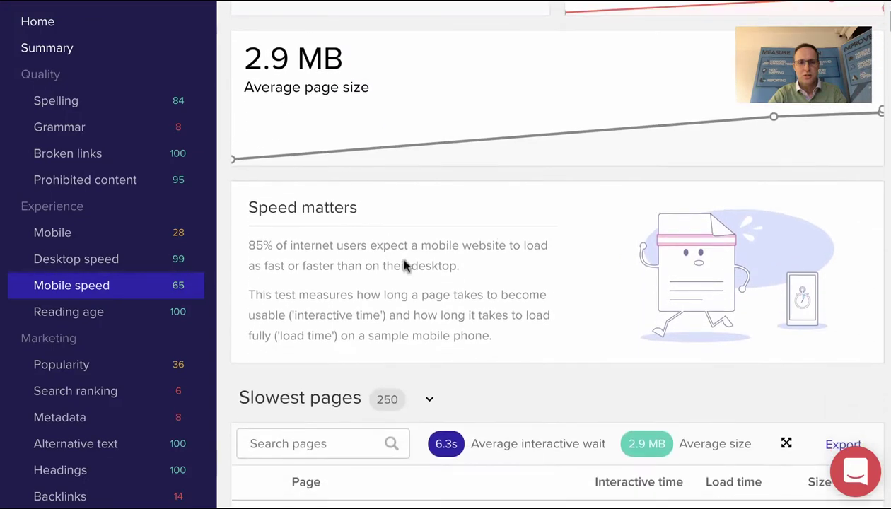
pyautogui.scroll(-4, 507, 245)
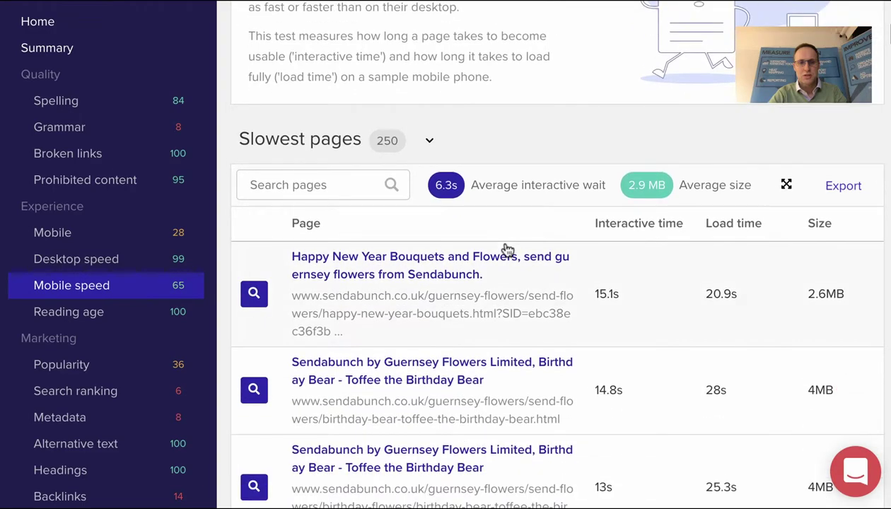
pyautogui.scroll(-1, 507, 249)
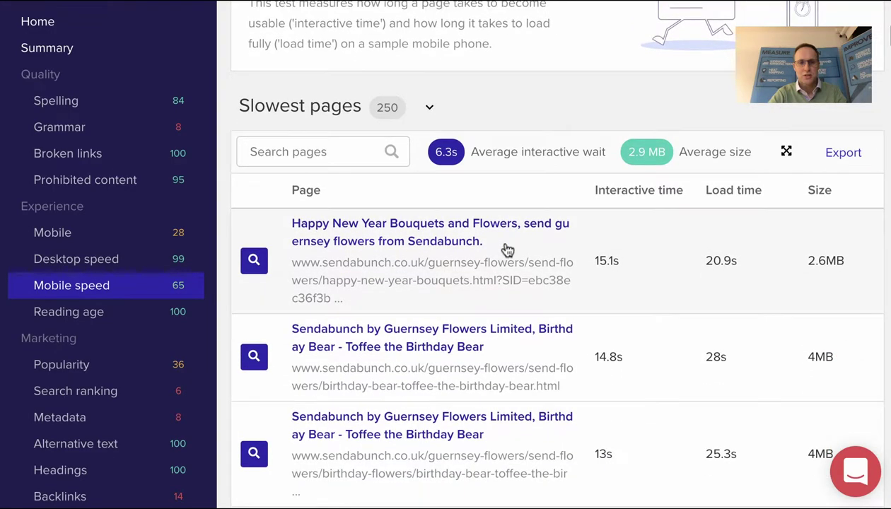
pyautogui.scroll(-10, 507, 249)
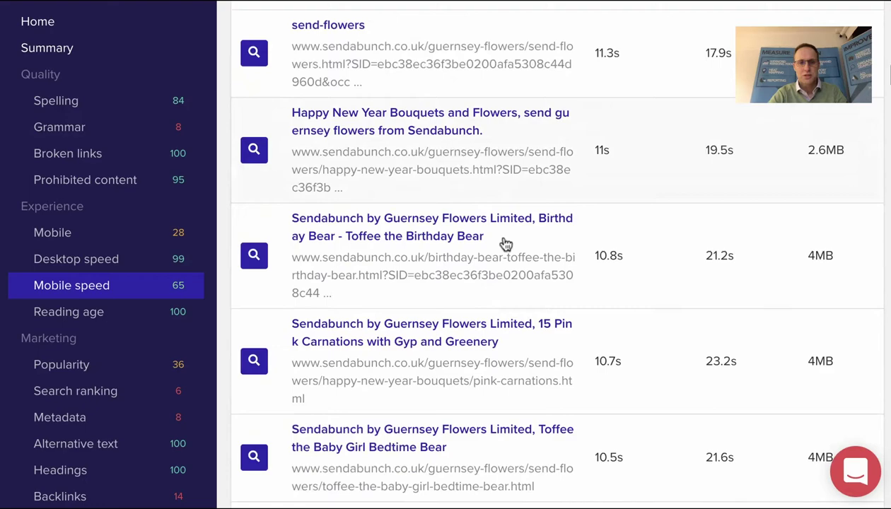
pyautogui.scroll(15, 507, 244)
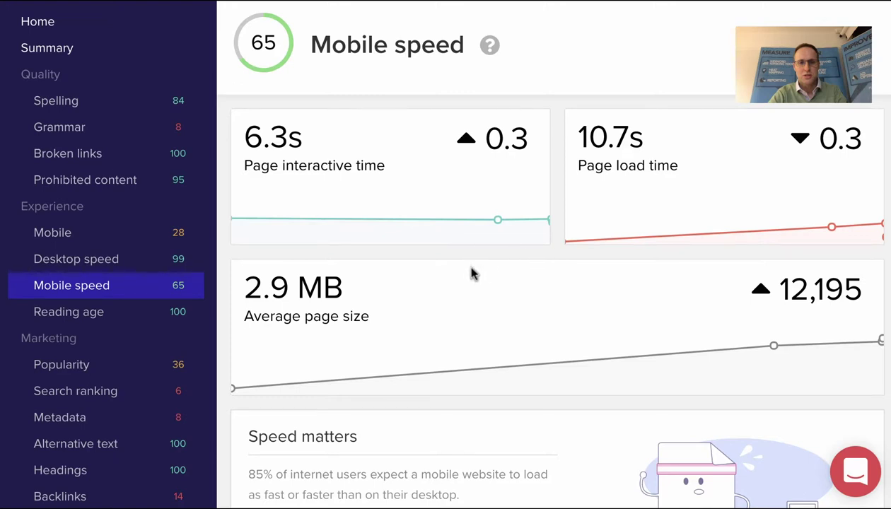
pyautogui.moveTo(472, 274)
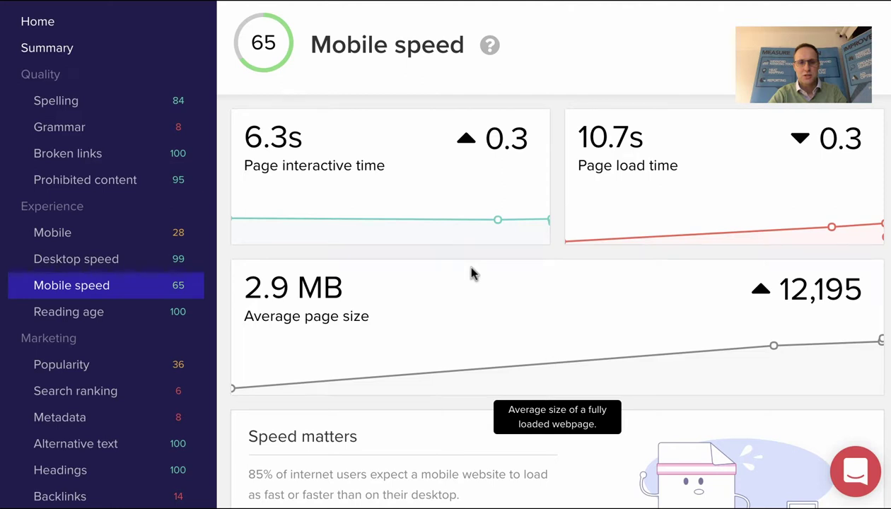
# - Open the Reading age report and check the average reading age and the hard to read pages
pyautogui.click(125, 323)
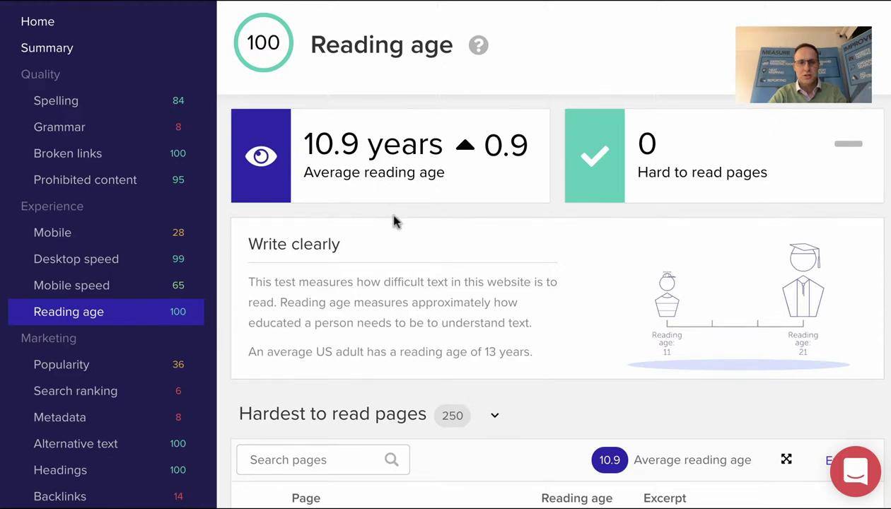
pyautogui.scroll(-1, 392, 219)
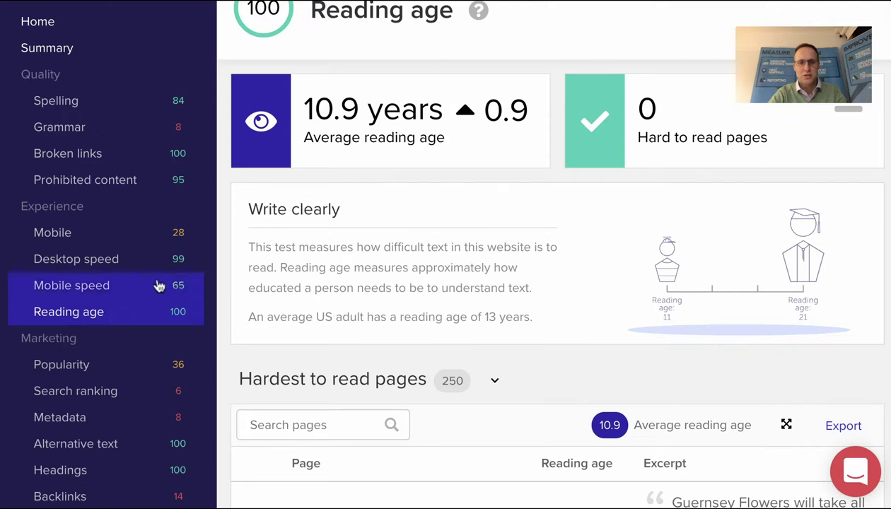
# - Open the Popularity report and examine the monthly visitor figures in the traffic over time chart
pyautogui.scroll(-4, 160, 285)
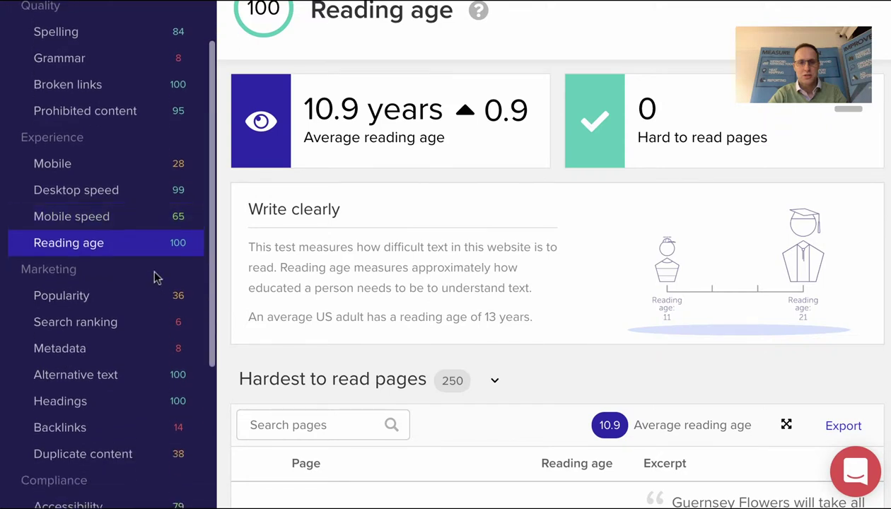
pyautogui.click(101, 233)
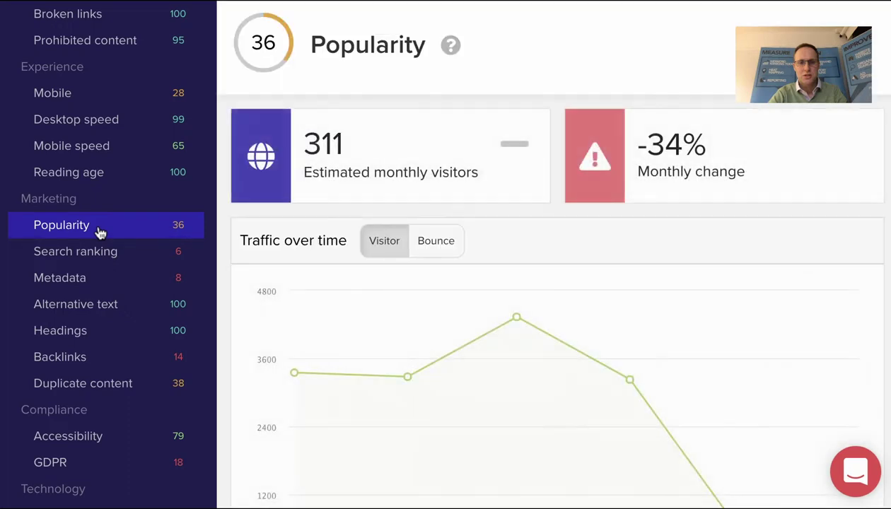
pyautogui.scroll(-2, 635, 276)
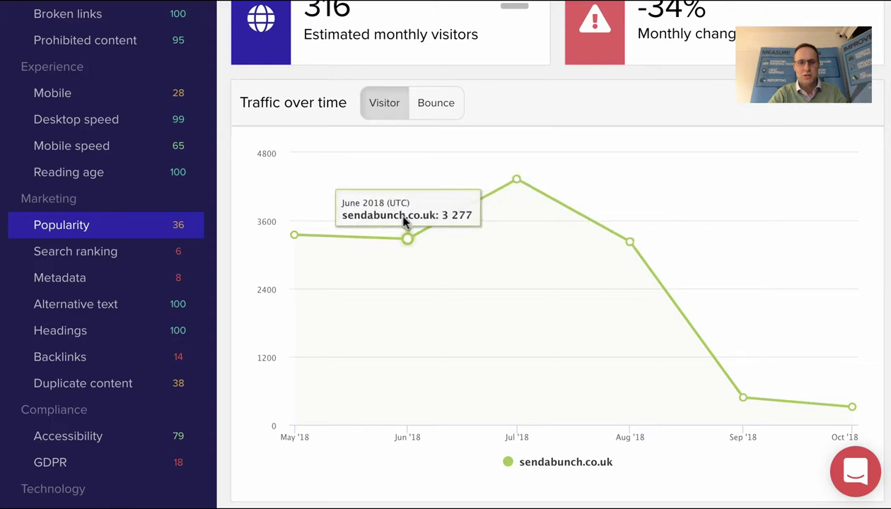
pyautogui.moveTo(770, 418)
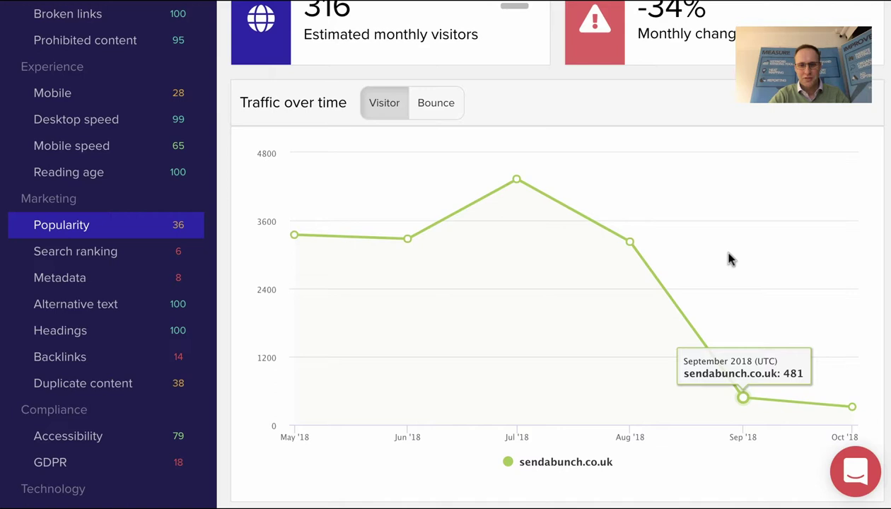
pyautogui.scroll(1, 731, 259)
pyautogui.moveTo(577, 215)
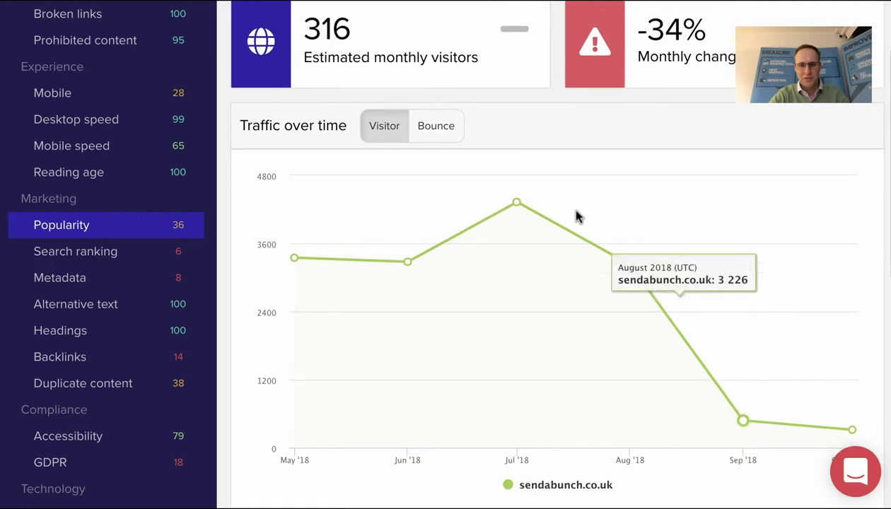
# - Open the Search ranking report and review its overview and the breakdown of keyword rankings
pyautogui.click(114, 261)
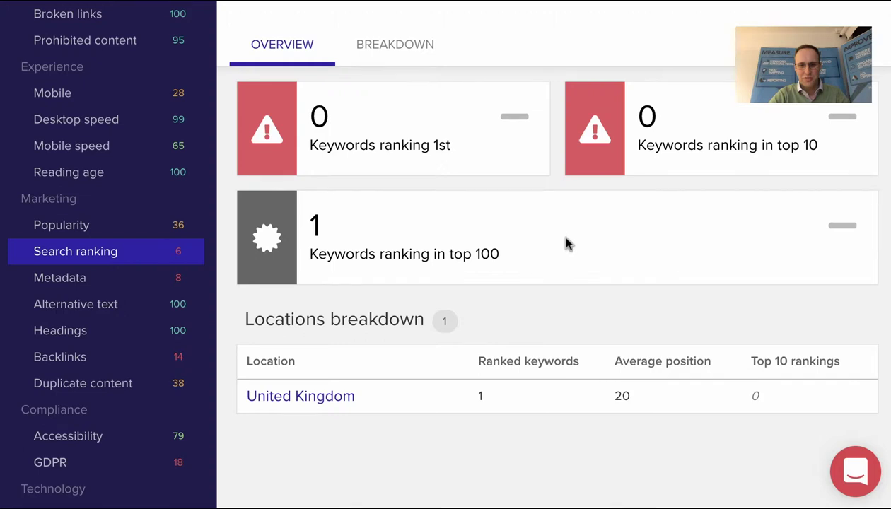
pyautogui.scroll(1, 545, 281)
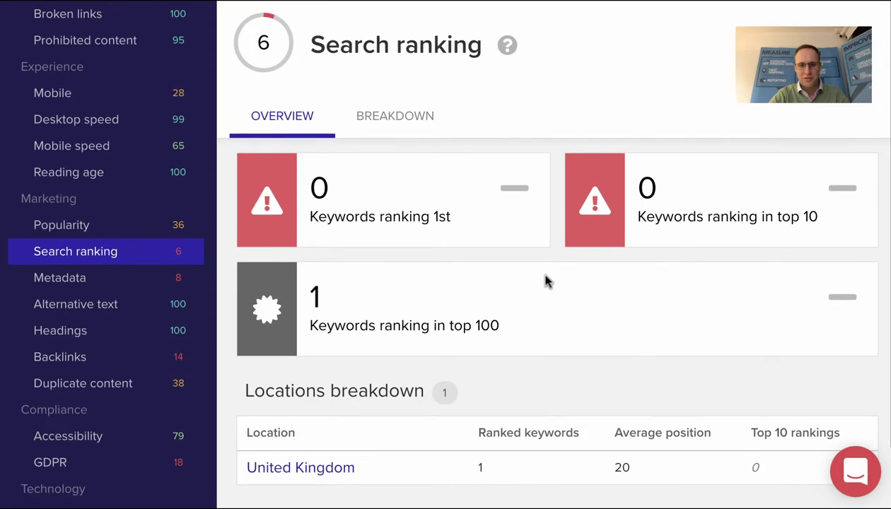
pyautogui.click(418, 124)
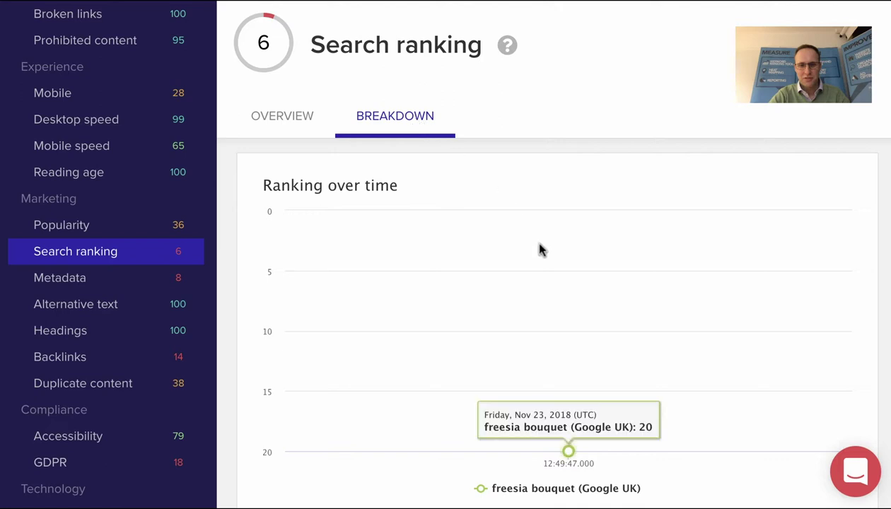
pyautogui.scroll(-3, 541, 249)
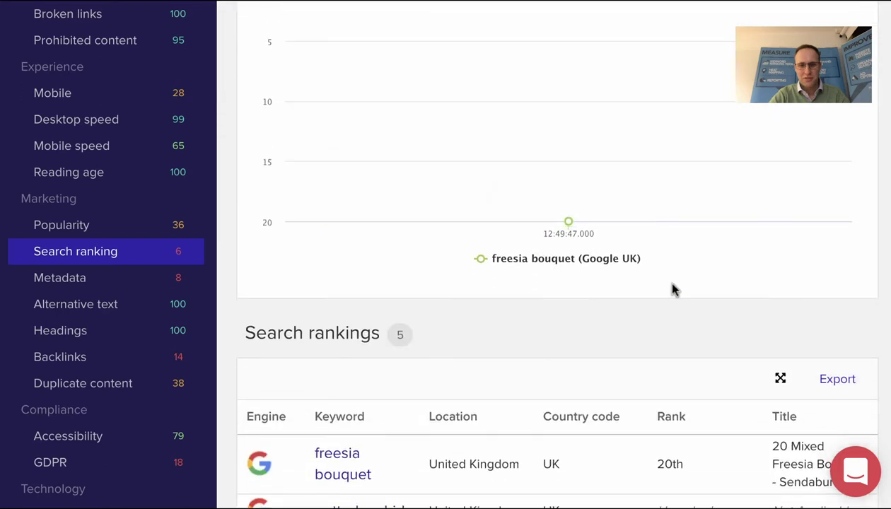
pyautogui.scroll(-3, 672, 291)
pyautogui.scroll(-1, 620, 279)
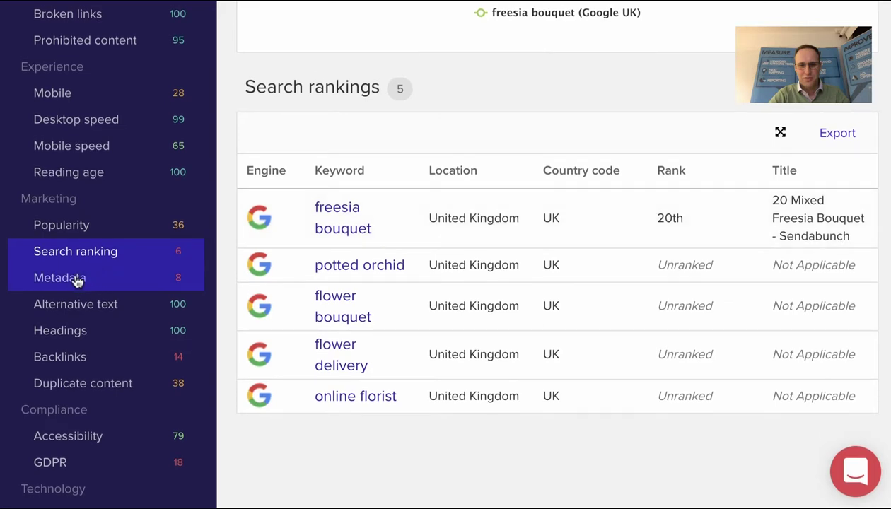
# - Open the Metadata report and check the titles, descriptions and images with issues and the metadata guidance
pyautogui.click(60, 278)
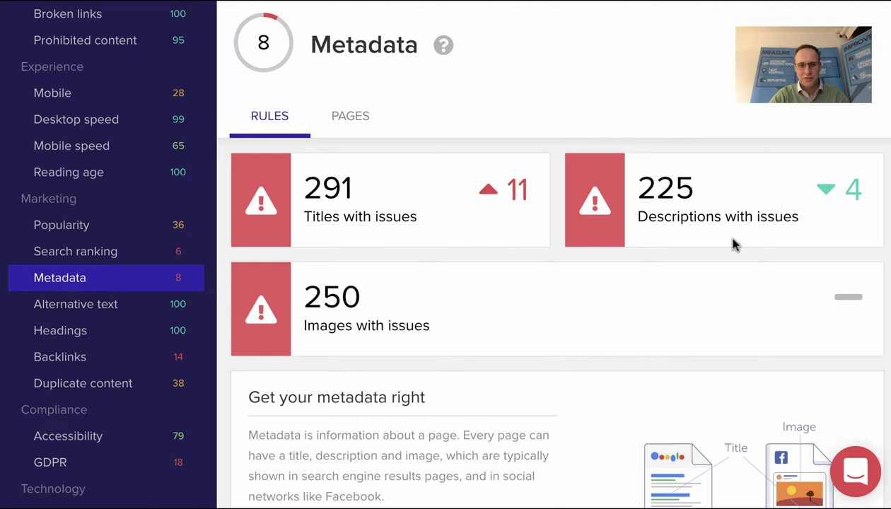
pyautogui.scroll(-3, 521, 322)
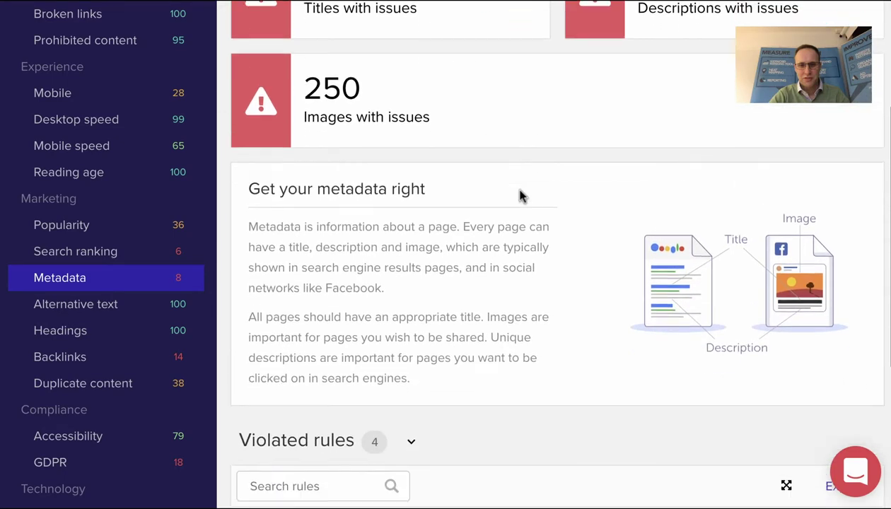
pyautogui.scroll(2, 521, 194)
pyautogui.scroll(1, 521, 195)
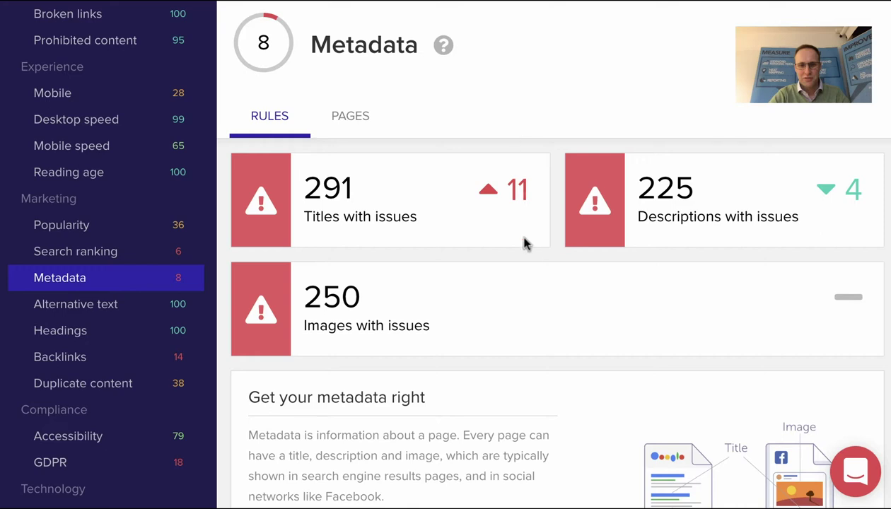
pyautogui.scroll(-1, 532, 281)
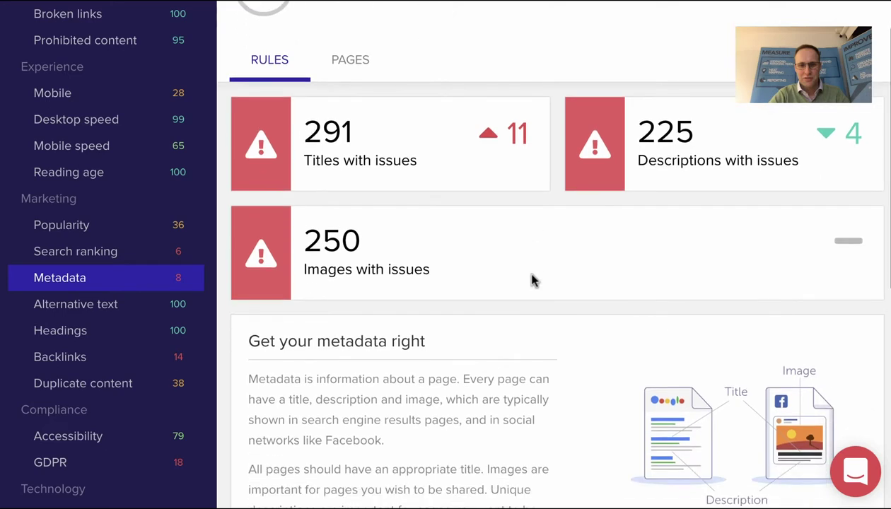
pyautogui.scroll(1, 532, 281)
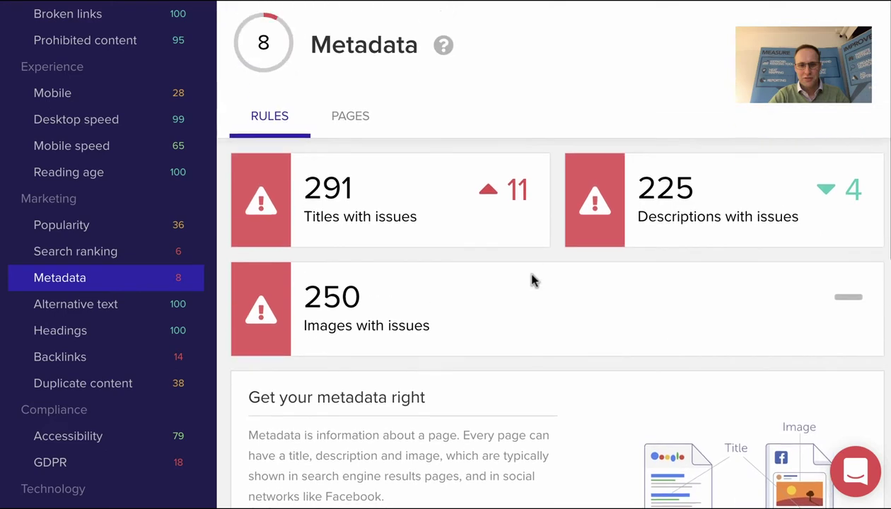
# - Open the Alternative text report to check images with missing or poor alternative text
pyautogui.click(117, 308)
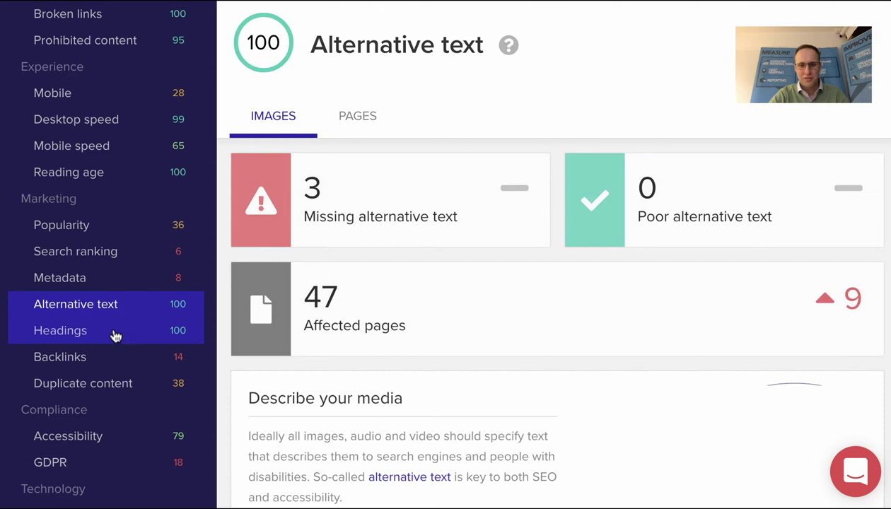
# - Open the Headings report to check for heading issues and review the Backlinks report's history chart and top backlinks
pyautogui.click(111, 336)
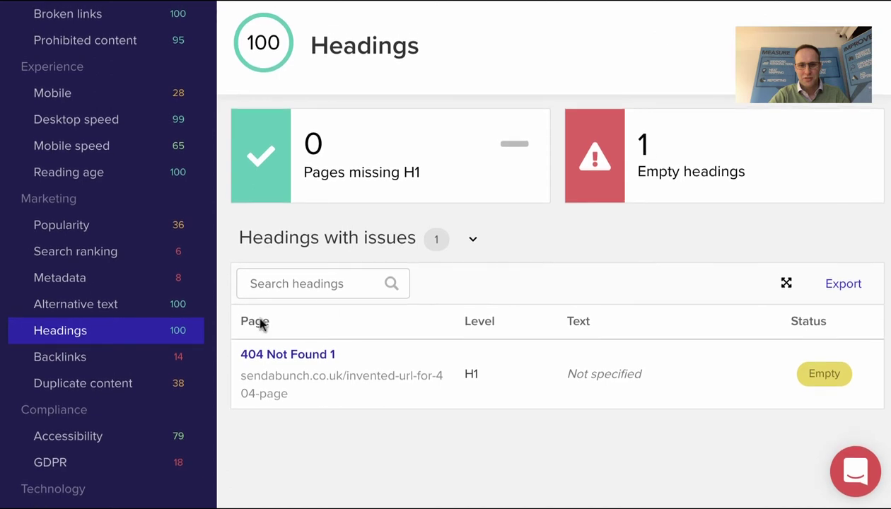
pyautogui.scroll(-2, 114, 342)
pyautogui.click(118, 302)
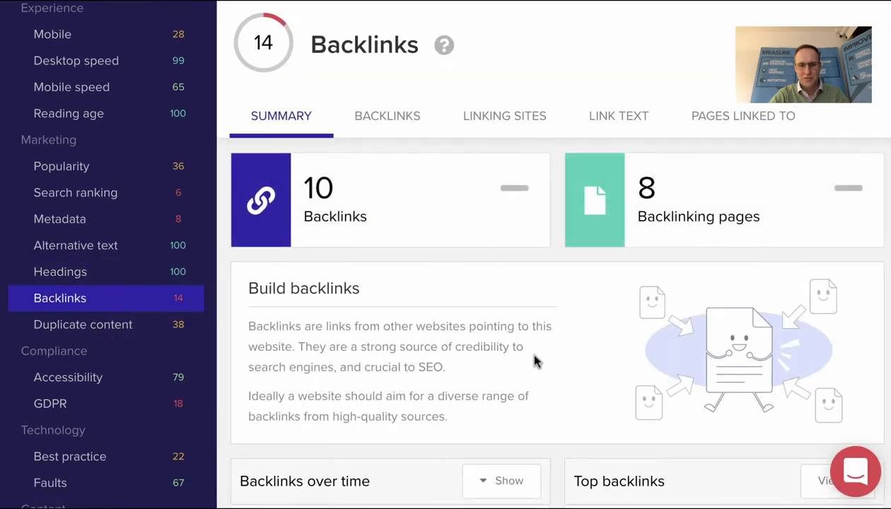
pyautogui.scroll(-5, 535, 361)
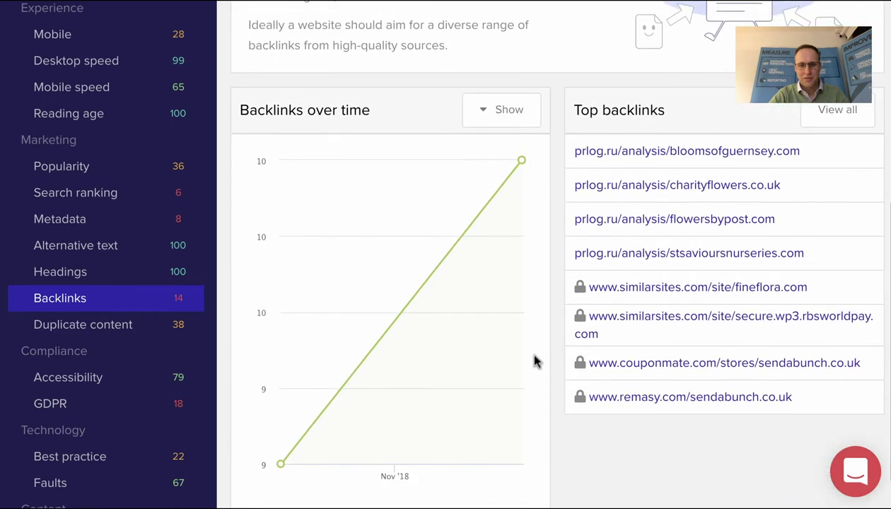
pyautogui.scroll(5, 538, 297)
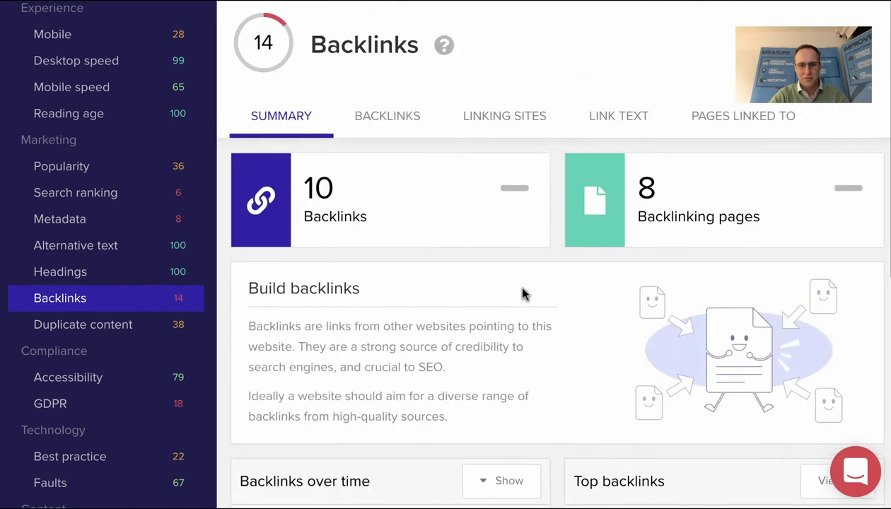
# - Open the Duplicate content report and examine its guidance and the list of duplicate pages
pyautogui.scroll(-2, 99, 302)
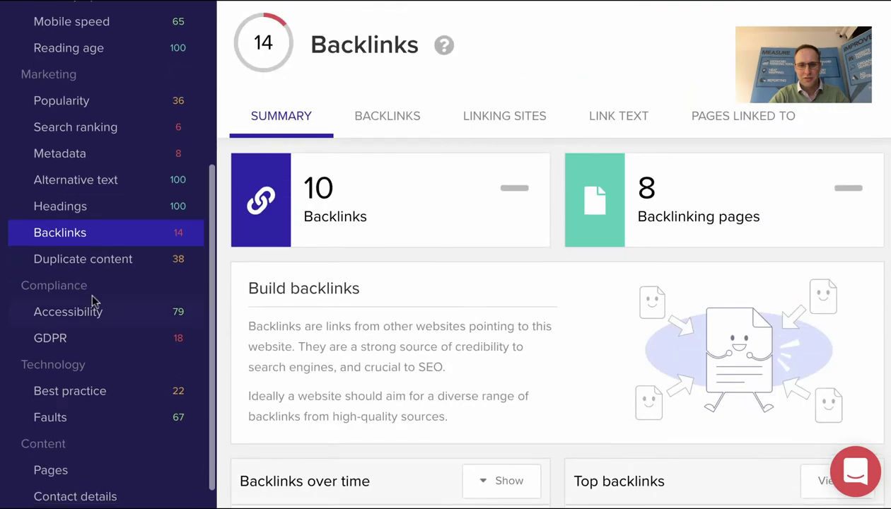
pyautogui.click(119, 264)
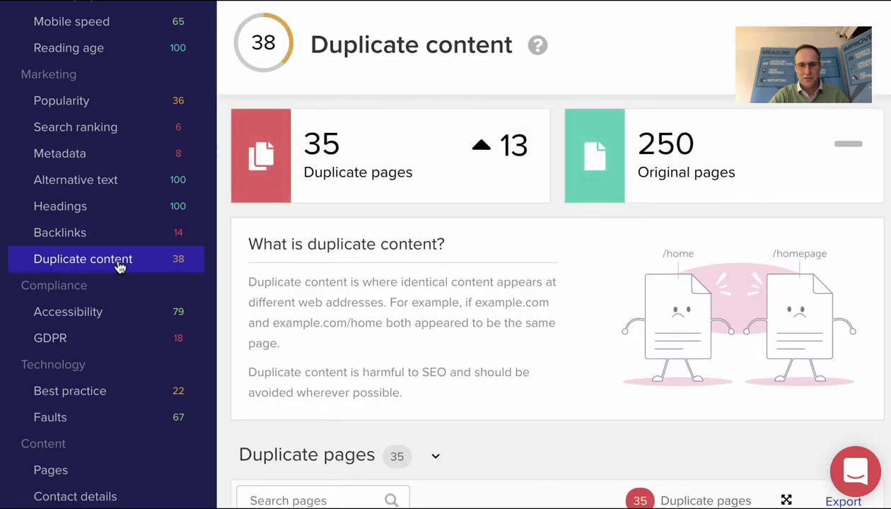
pyautogui.scroll(-1, 581, 358)
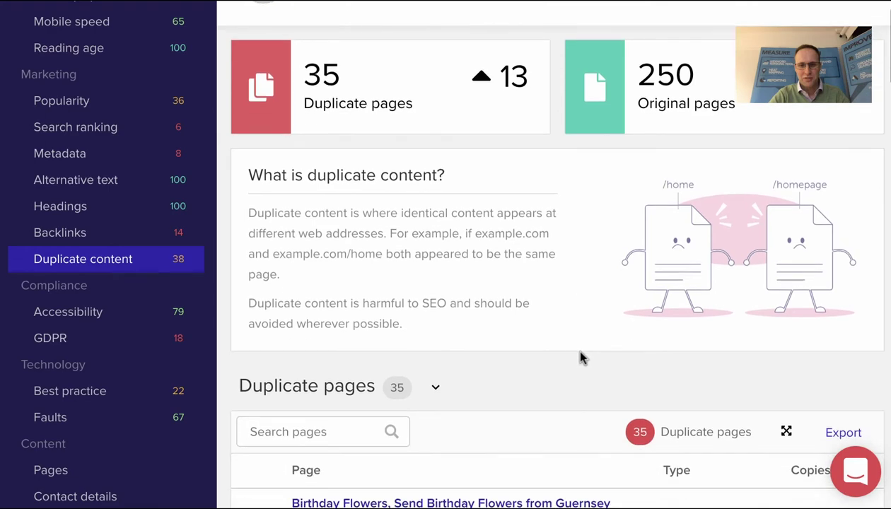
pyautogui.scroll(-2, 581, 358)
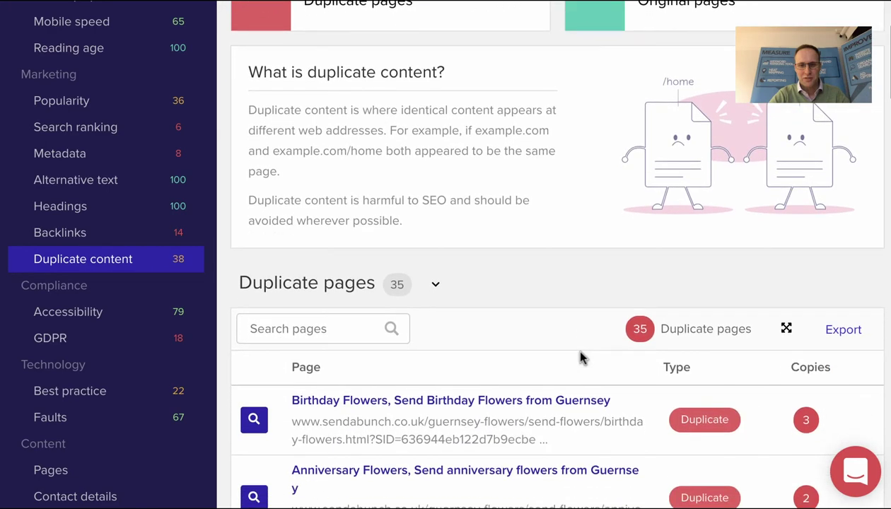
pyautogui.scroll(-2, 581, 358)
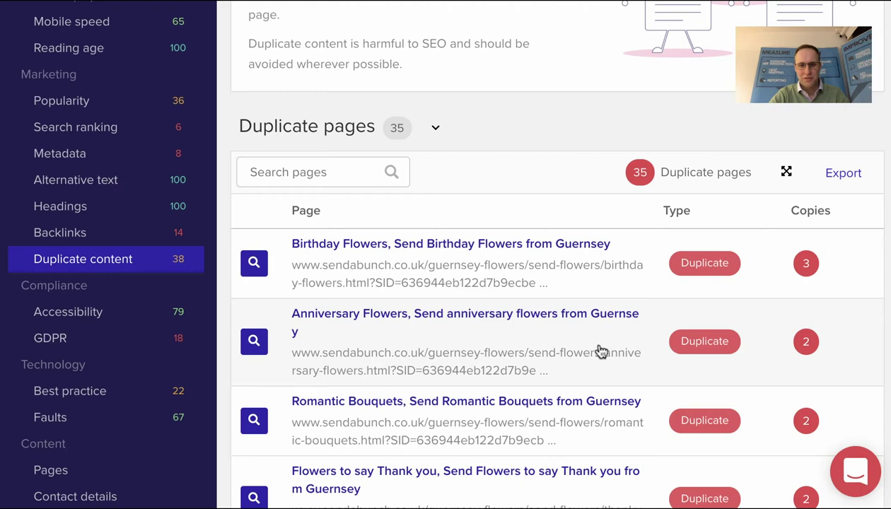
pyautogui.scroll(-1, 605, 346)
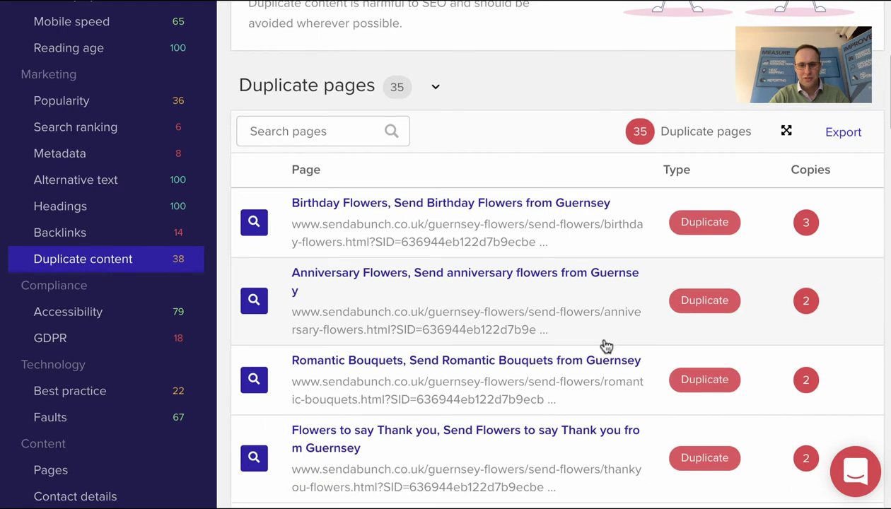
pyautogui.scroll(-6, 617, 352)
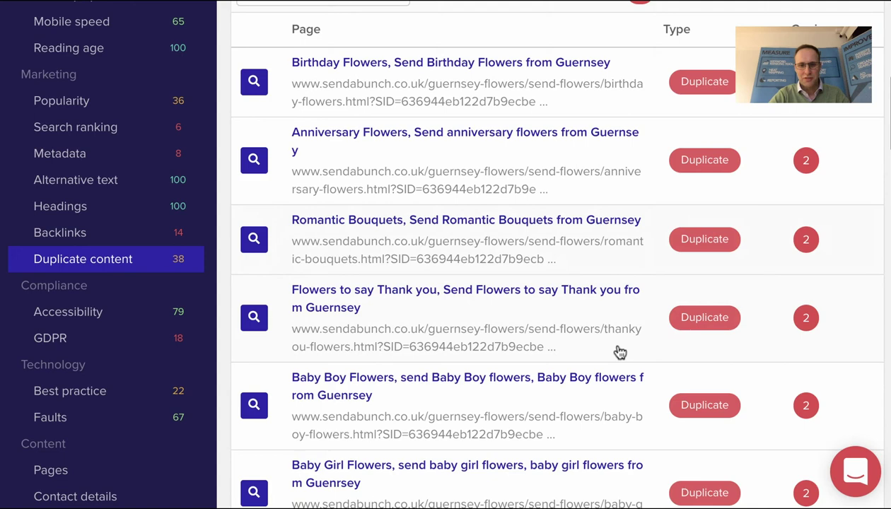
pyautogui.scroll(10, 617, 352)
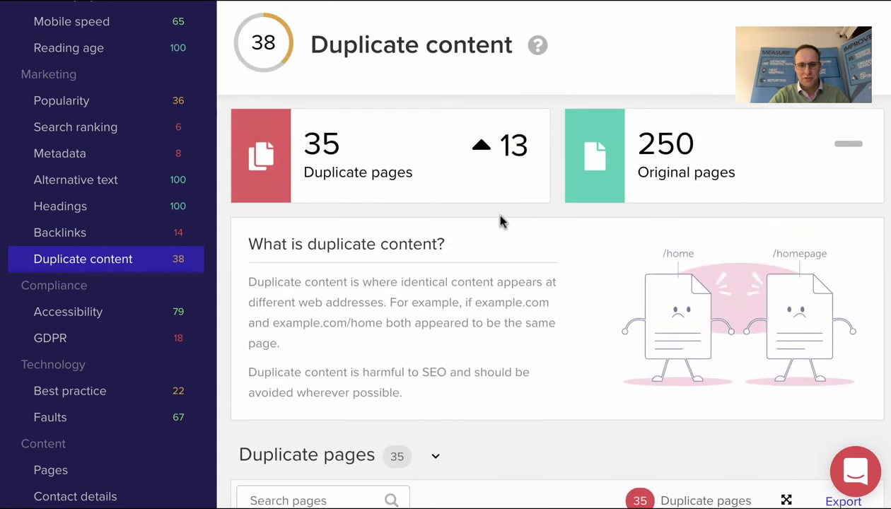
# - Open the Accessibility report and the GDPR report to view their compliance progress summaries
pyautogui.scroll(-1, 123, 268)
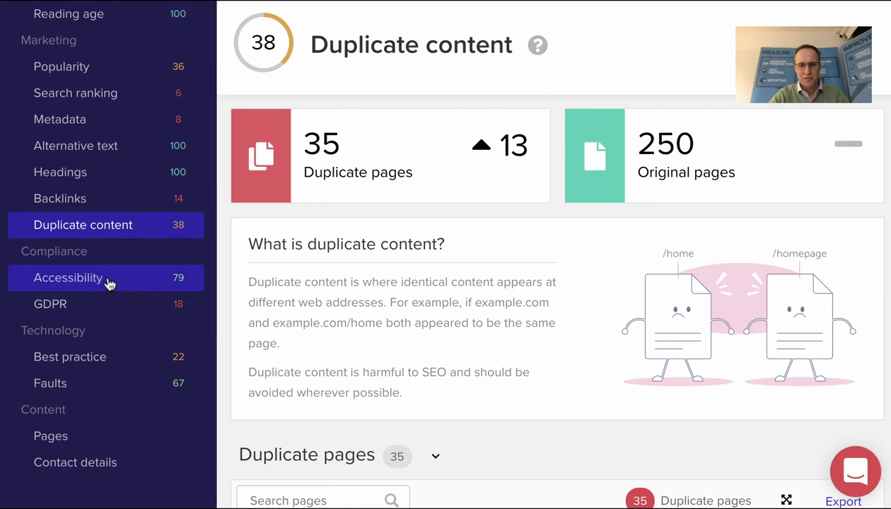
pyautogui.click(109, 283)
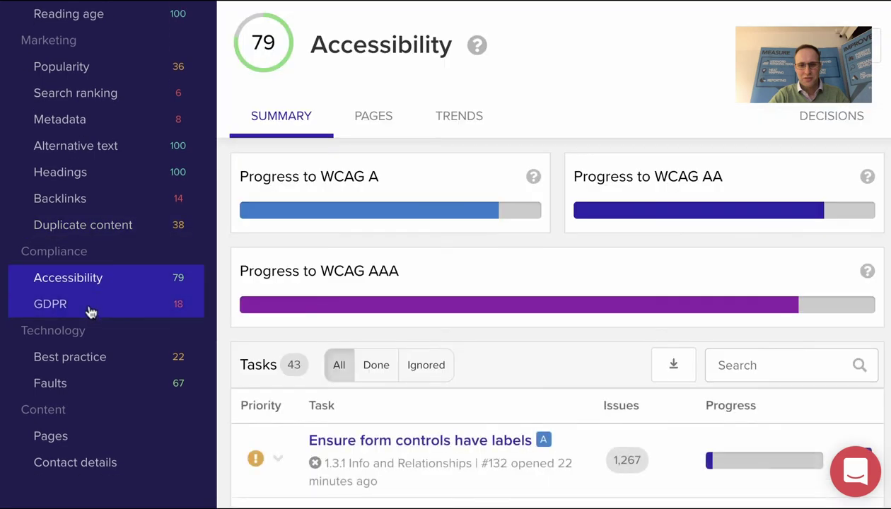
pyautogui.click(91, 312)
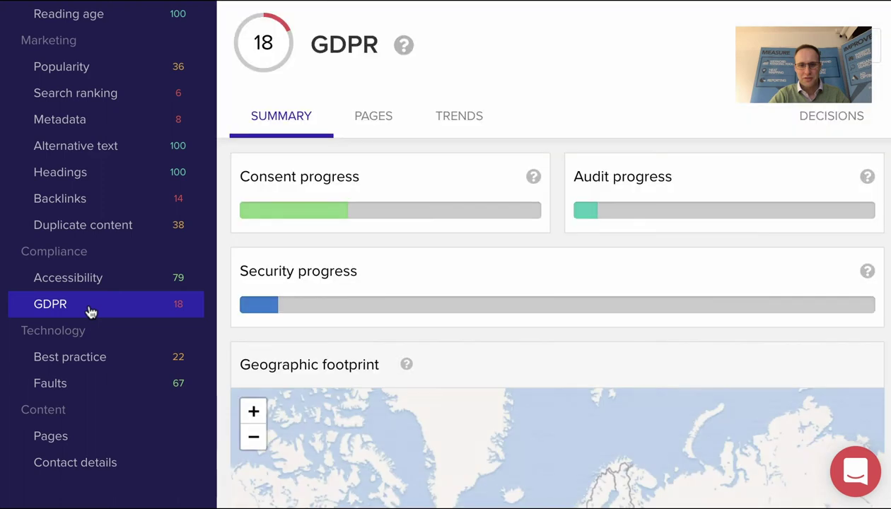
# - Open the Best practice report and review the pages with most issues and the task list
pyautogui.click(103, 359)
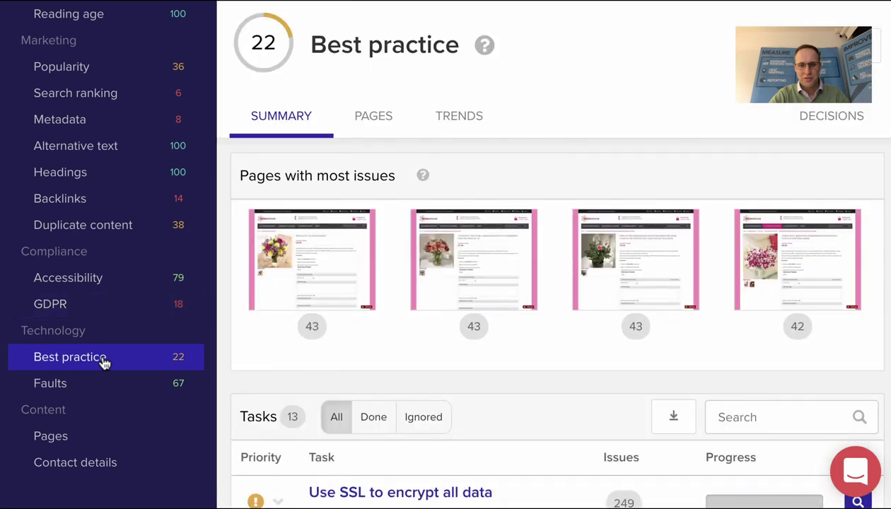
pyautogui.scroll(-3, 536, 384)
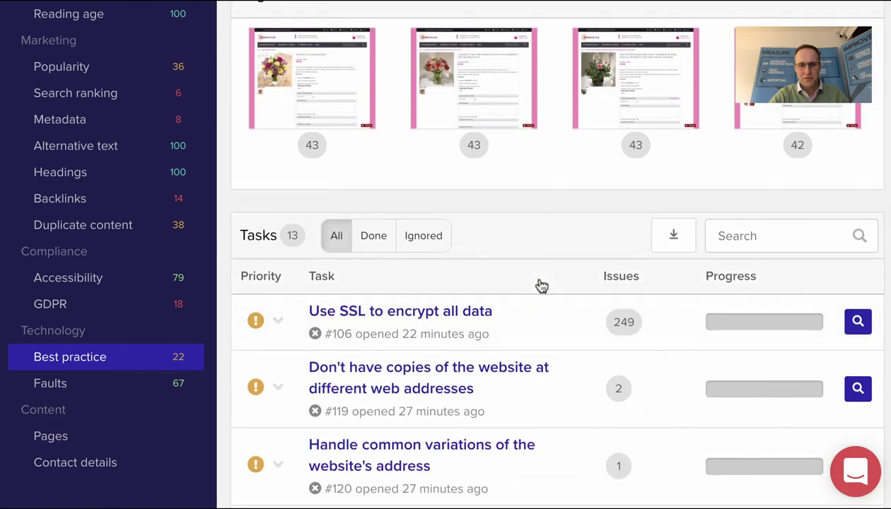
pyautogui.scroll(-1, 576, 292)
pyautogui.scroll(-1, 579, 323)
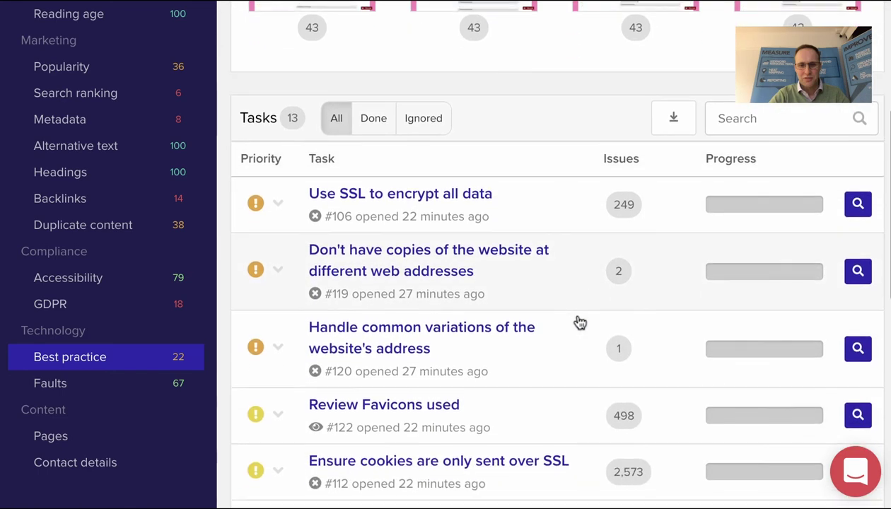
pyautogui.scroll(-1, 578, 323)
pyautogui.scroll(6, 579, 323)
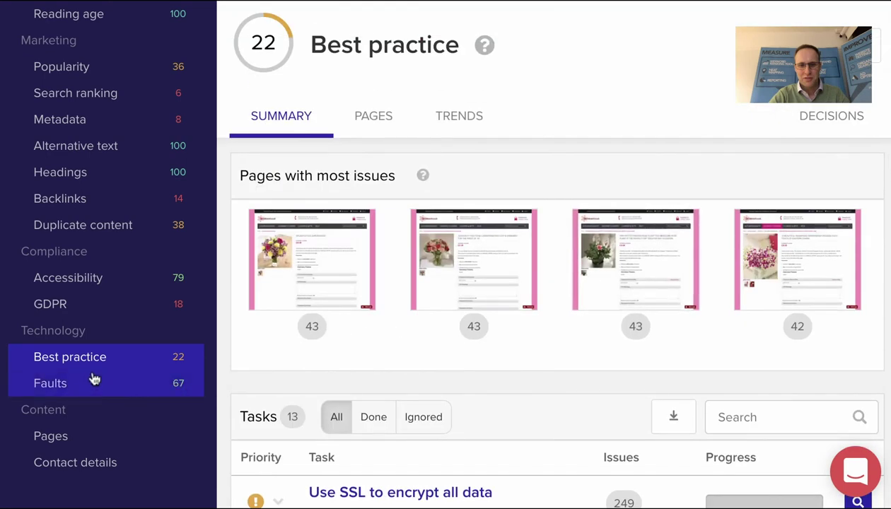
# - Open the Faults report and examine the pages with most faults and the tasks for fixing them
pyautogui.click(74, 386)
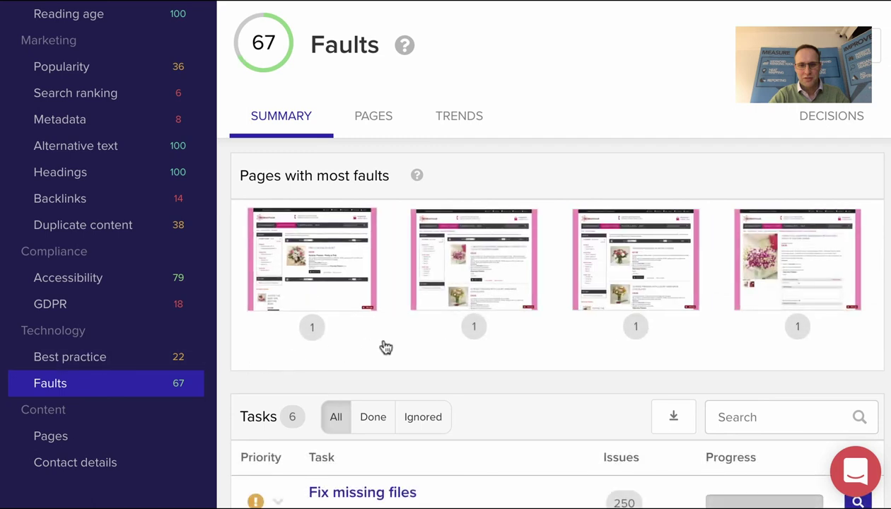
pyautogui.scroll(-3, 384, 347)
pyautogui.scroll(-3, 526, 394)
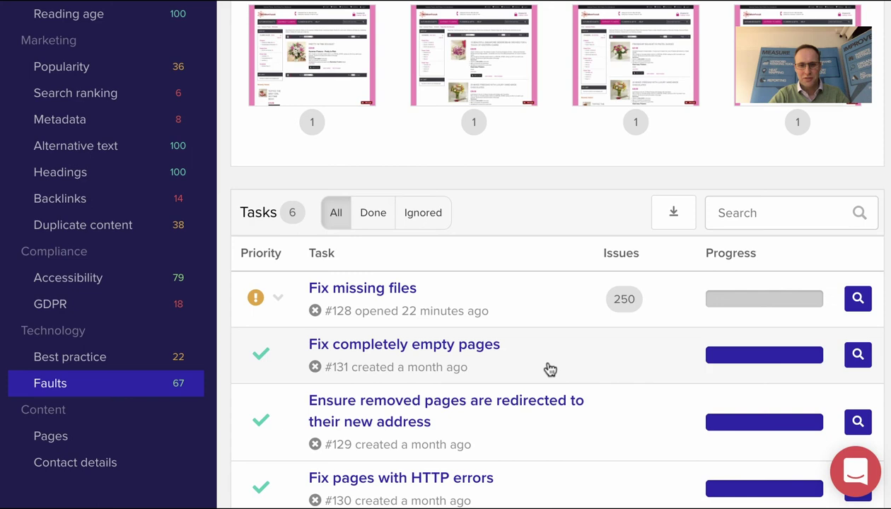
pyautogui.scroll(6, 550, 370)
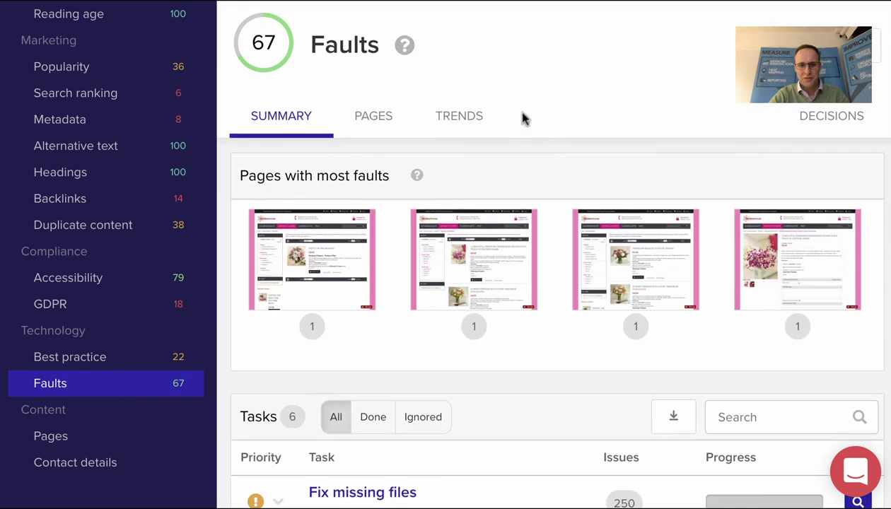
pyautogui.scroll(9, 140, 137)
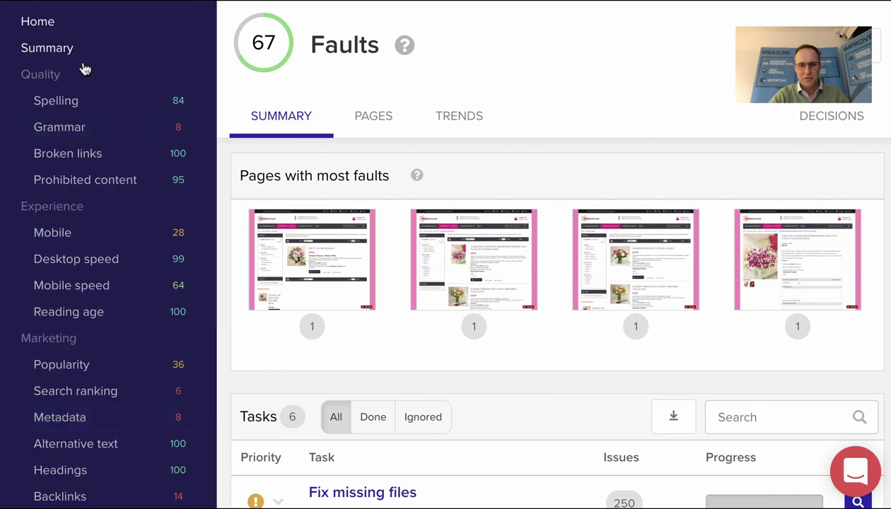